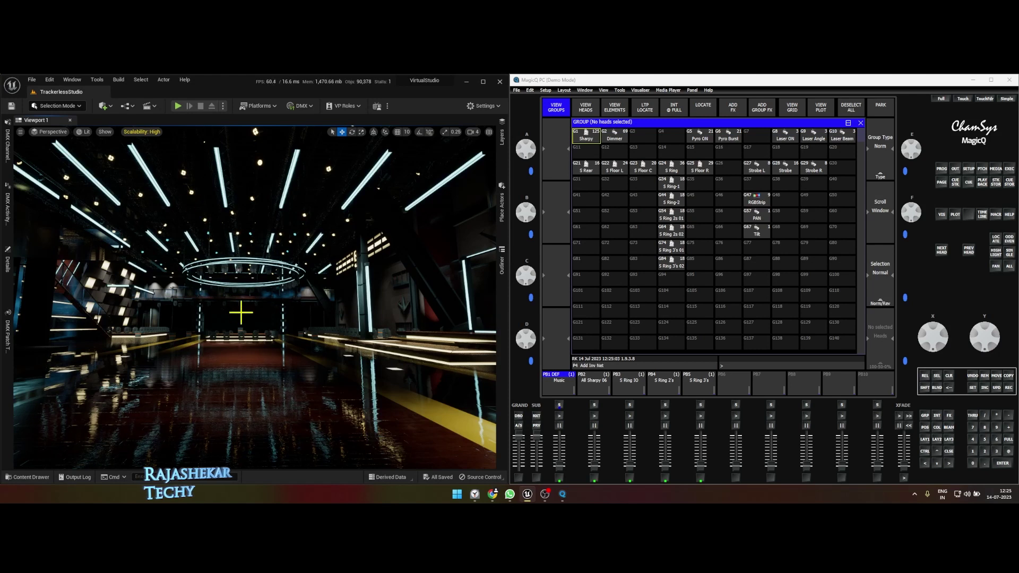
Place a BP_MovingMatrix light fixture from the DMX Fixtures plugin content on the stage floor near the Epic Games logo
right_drag(240, 300, 240, 355)
key(ctrl+space)
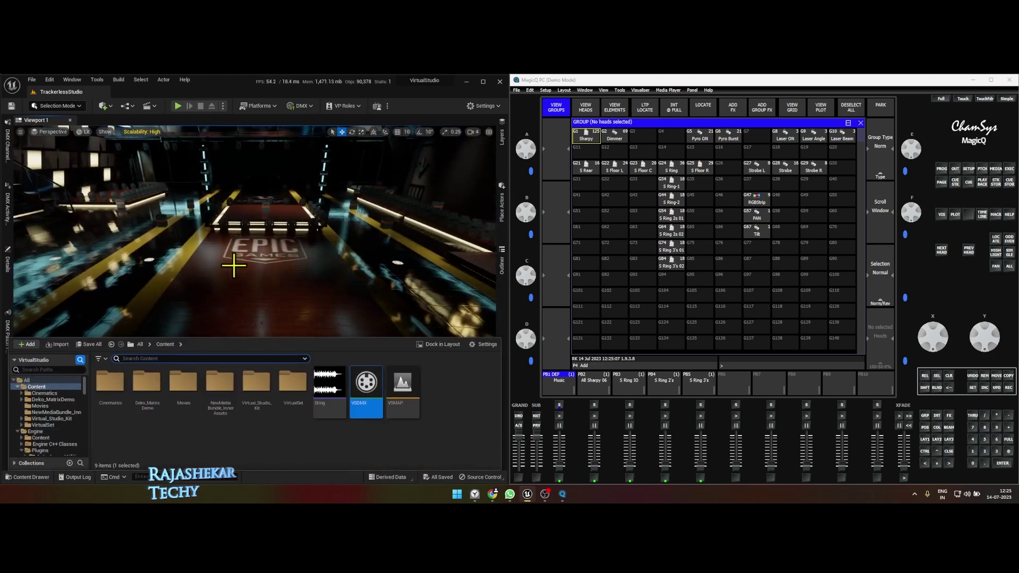
drag(390, 371, 262, 276)
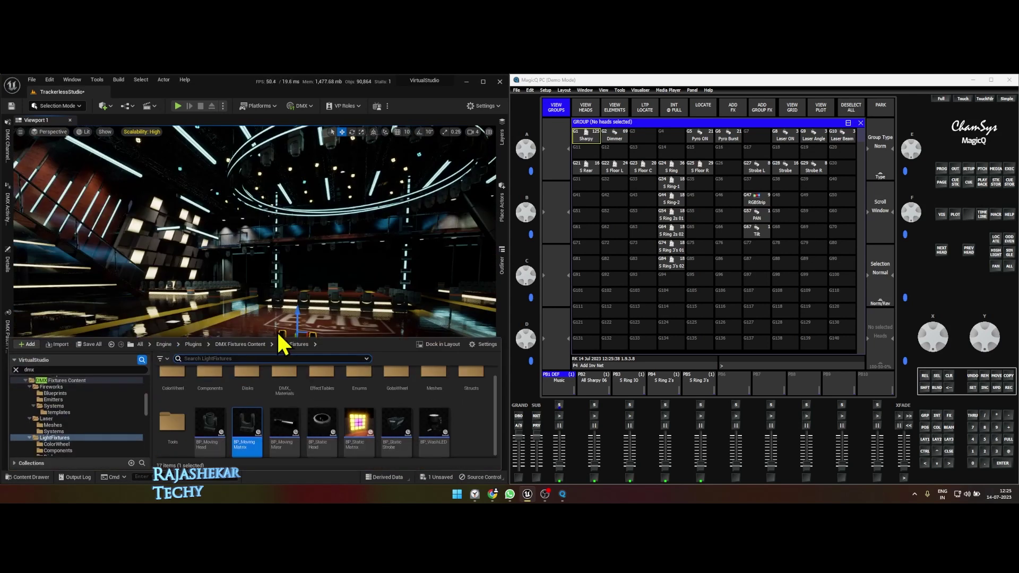
Open the VSDMX library and add a new fixture type with the DMX category Matrix/Pixel Bar
click(16, 370)
drag(146, 408, 64, 381)
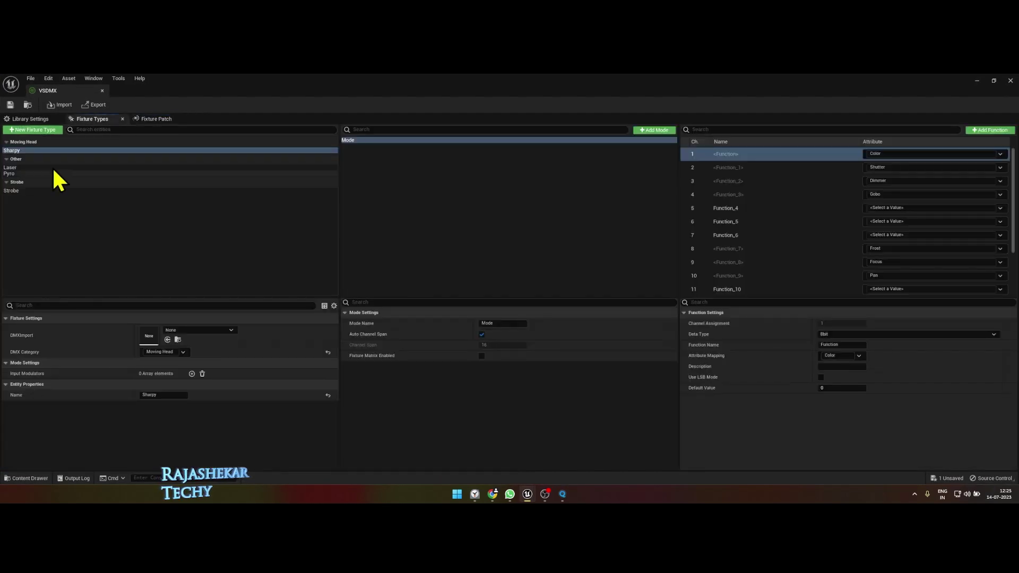
click(38, 130)
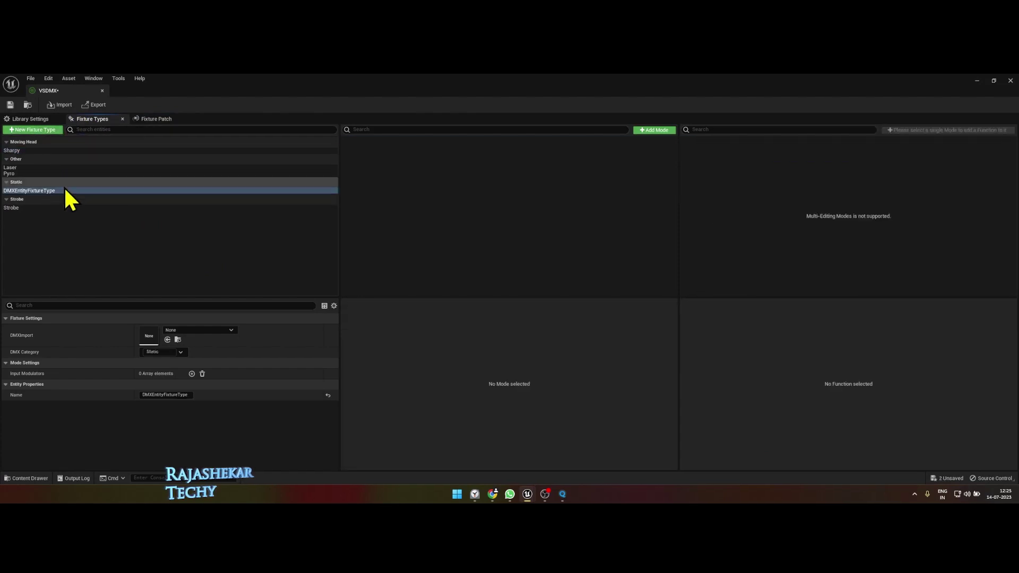
click(154, 352)
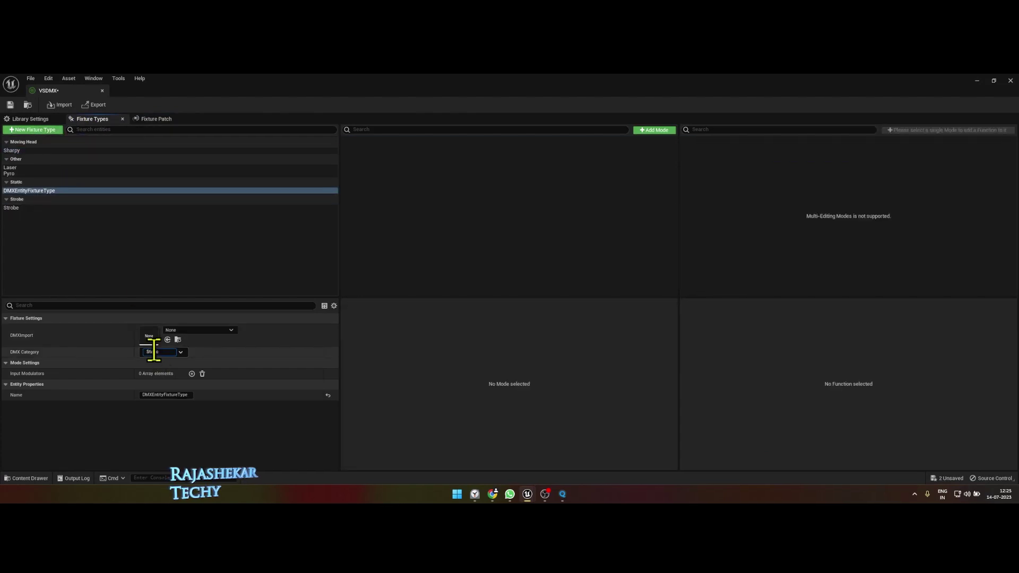
click(181, 352)
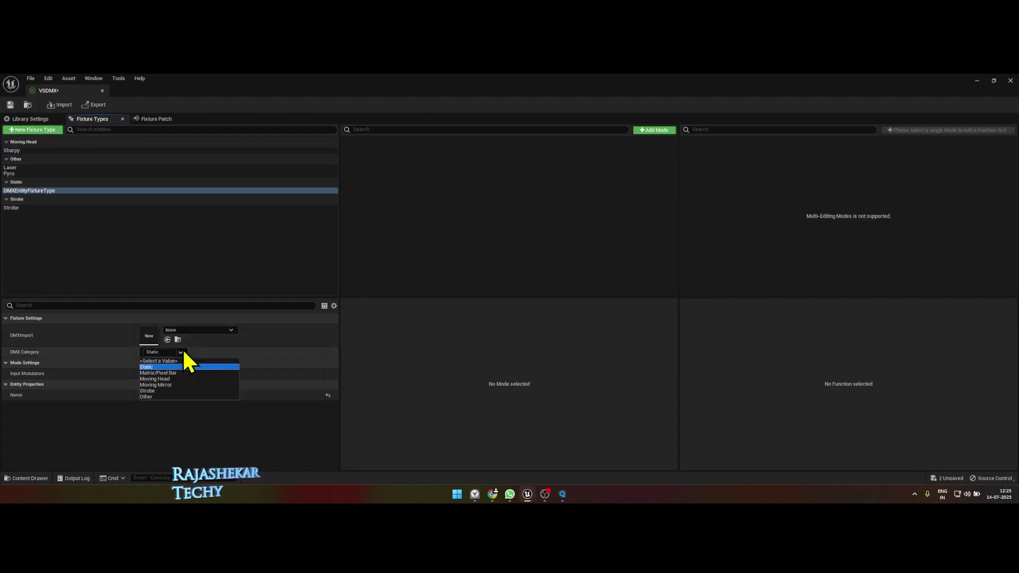
click(157, 373)
Rename the new Matrix/Pixel Bar fixture type as Moving Matrix
click(34, 152)
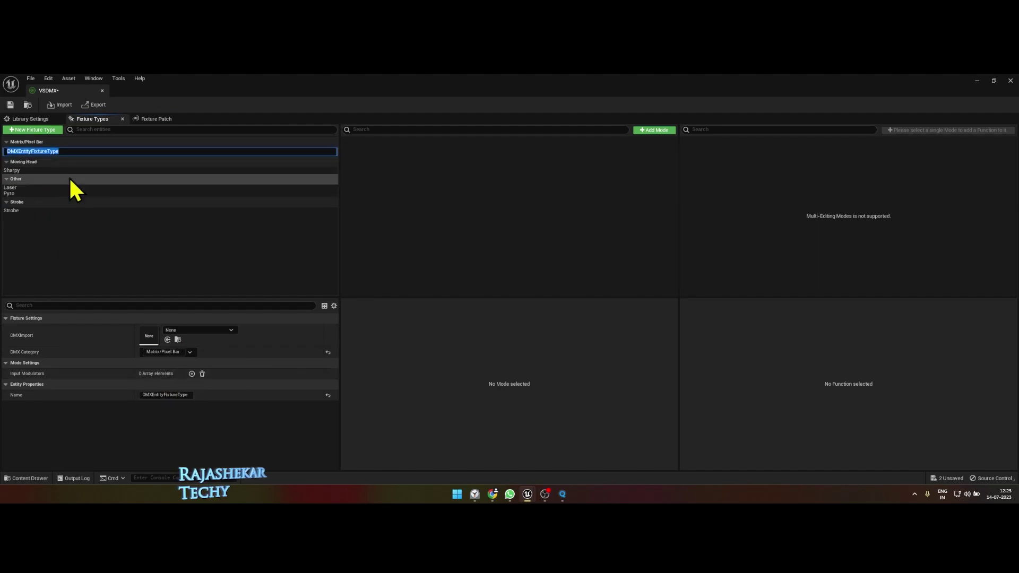
text(Mo)
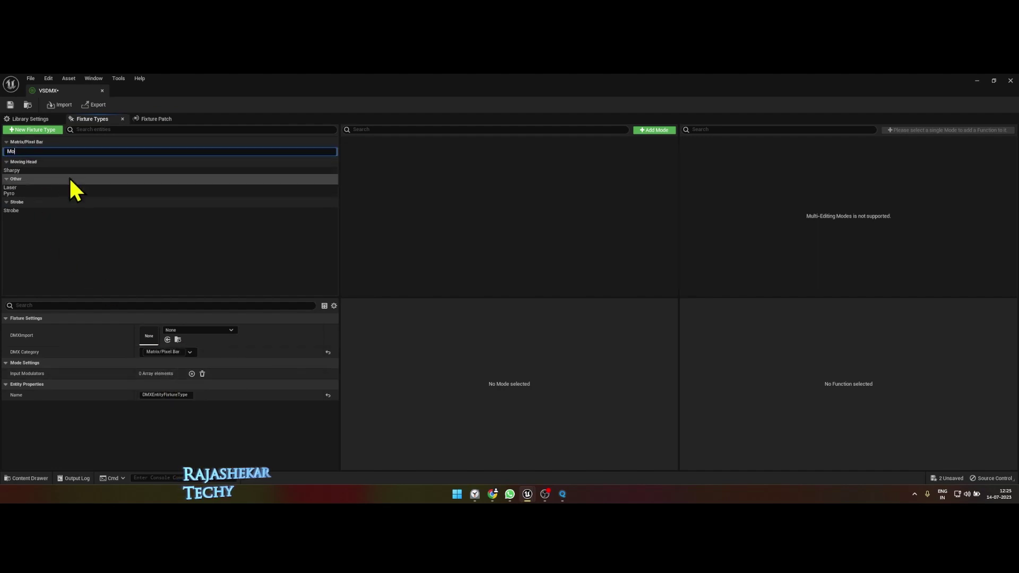
text(ving Matrx)
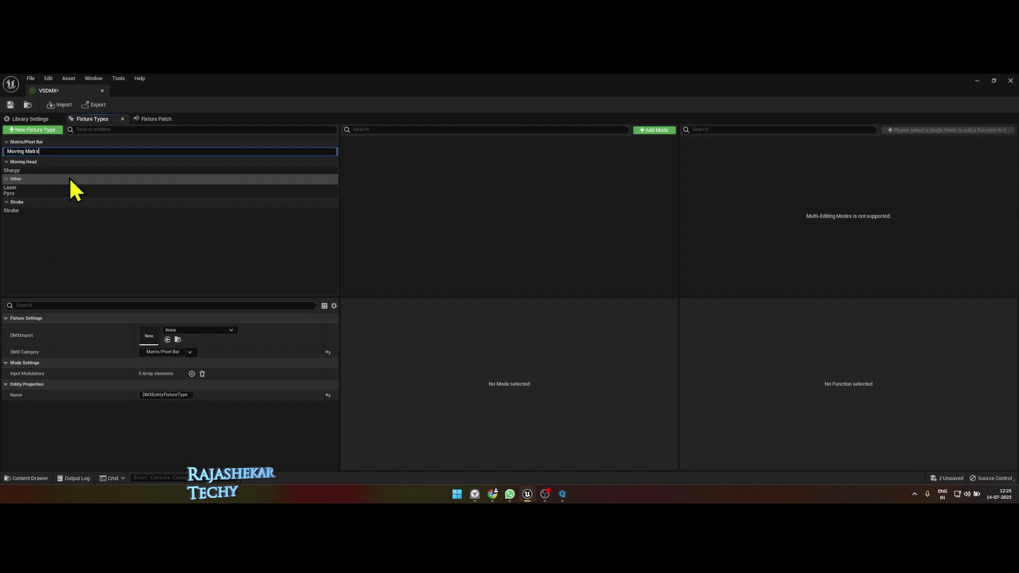
key(BackSpace)
text(ix)
key(Return)
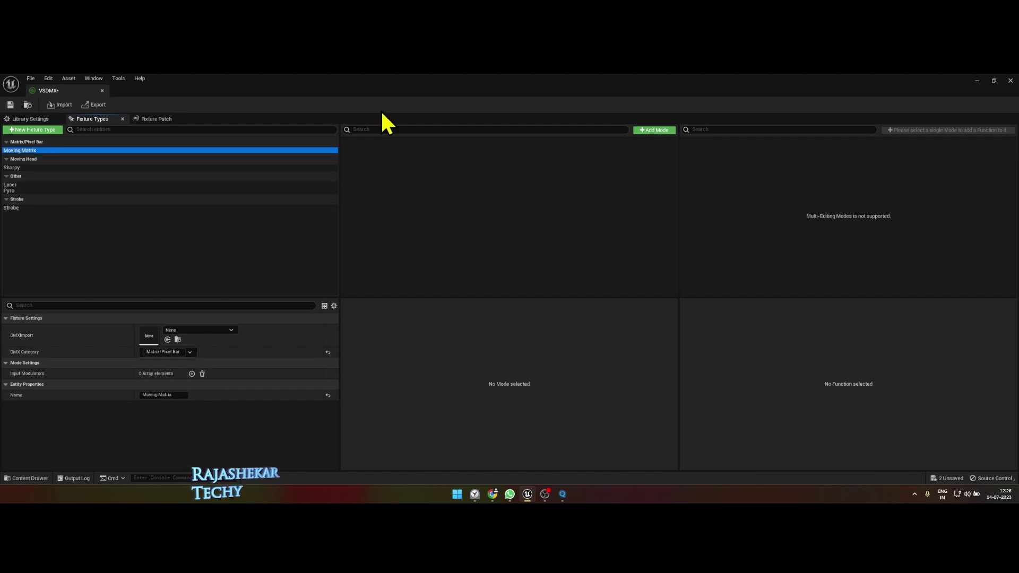
Add a mode with the fixture matrix enabled to Moving Matrix and give it Green and Blue cell attributes after Red
click(654, 130)
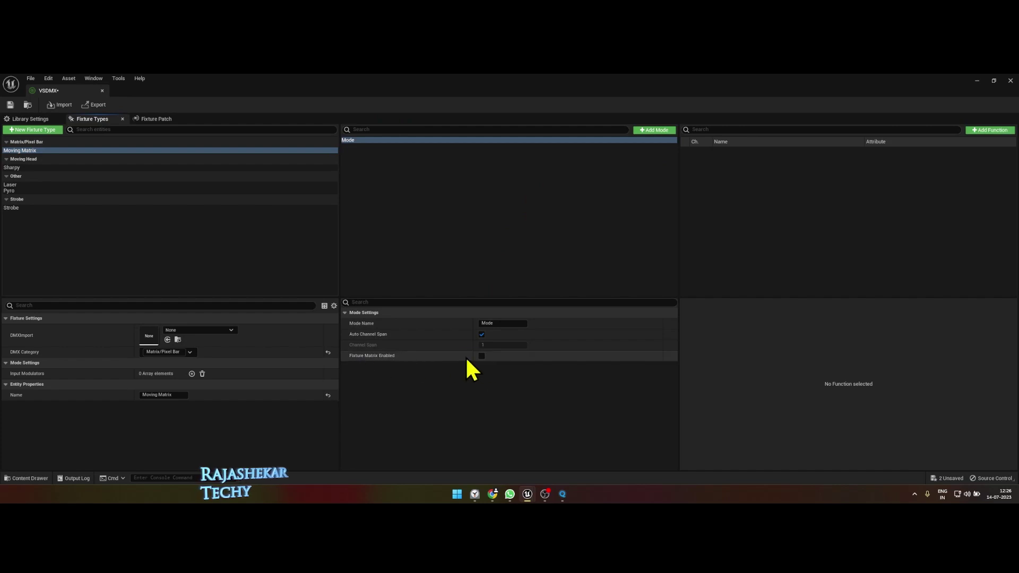
click(481, 356)
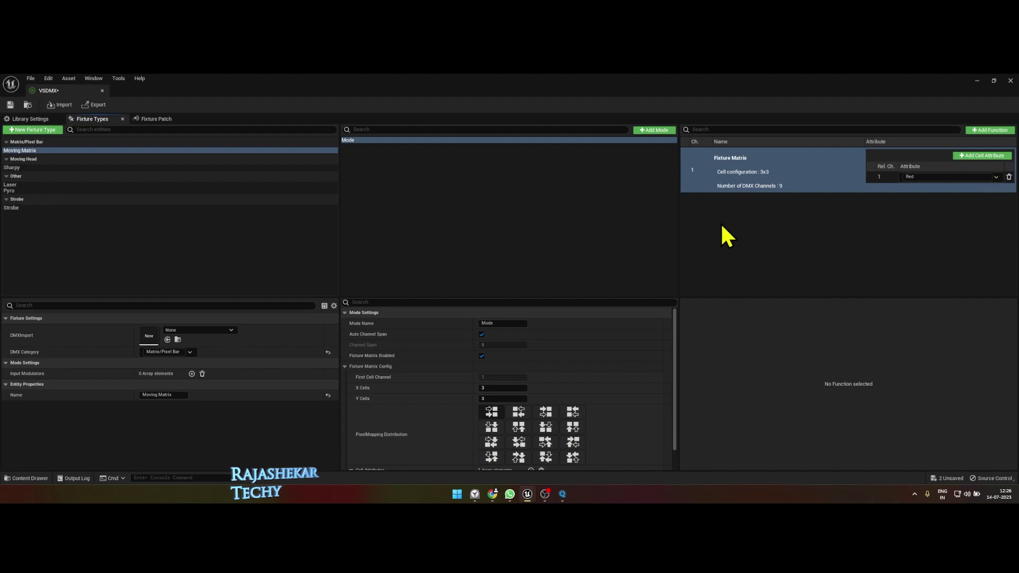
click(974, 157)
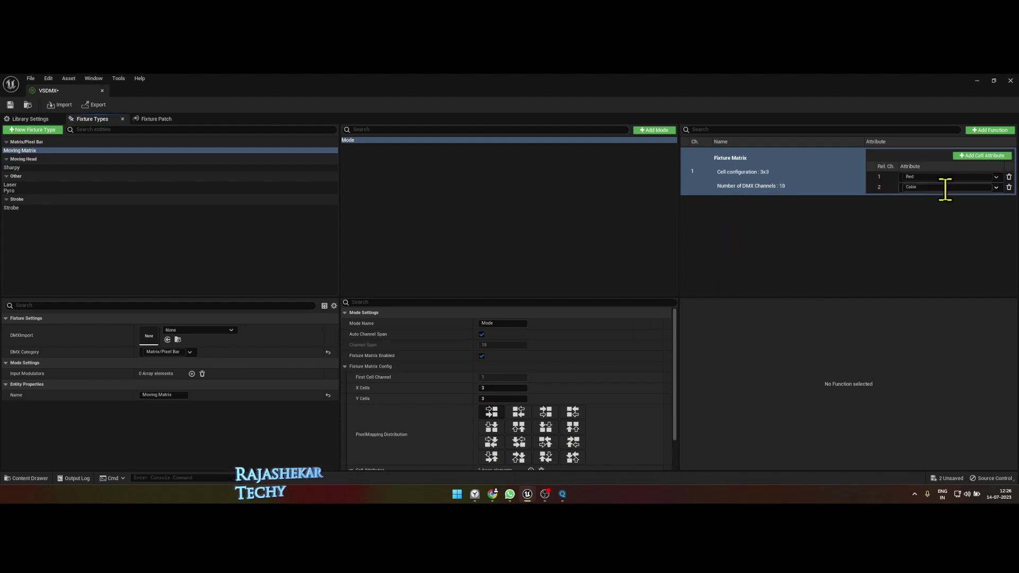
click(978, 157)
click(996, 187)
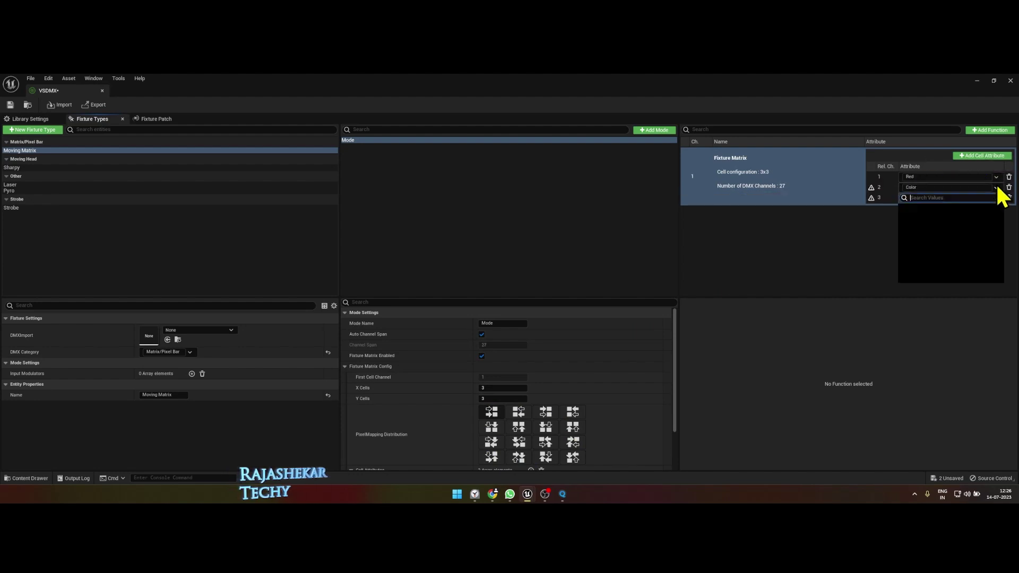
key(Return)
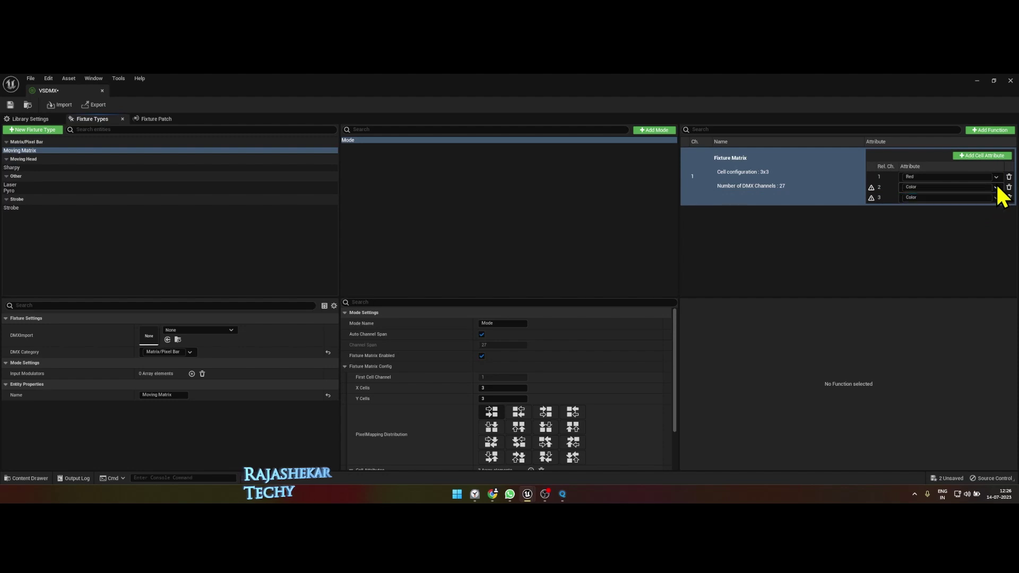
click(996, 198)
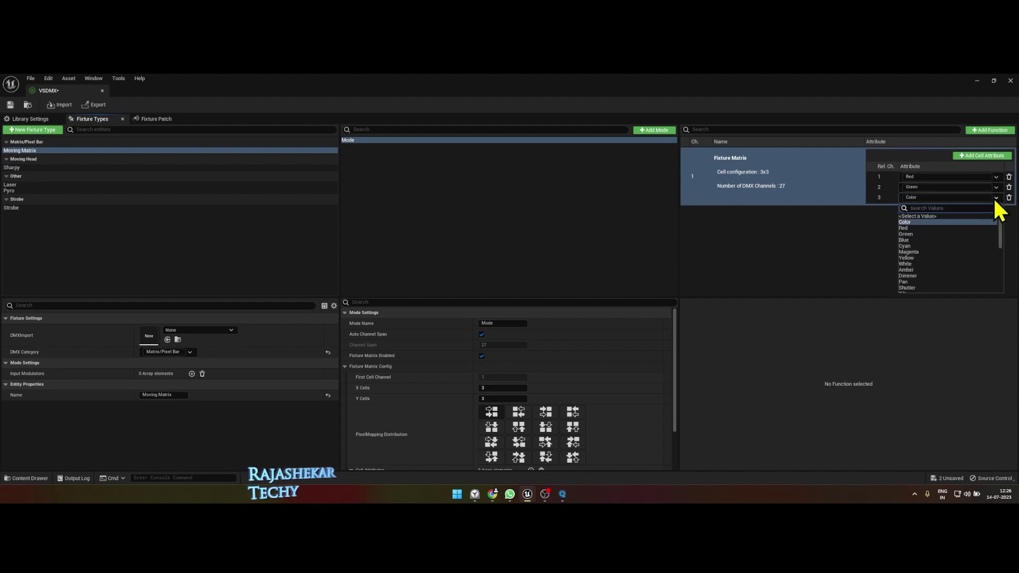
text(blue)
key(Return)
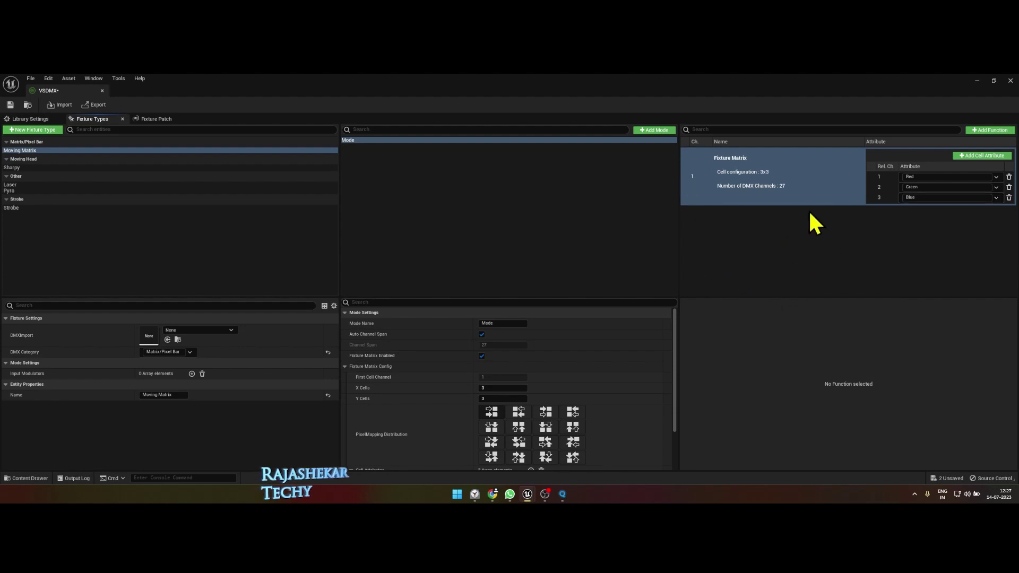
Add two functions after the fixture matrix, map them to Pan and Tilt, and save the library
click(976, 134)
click(977, 134)
click(914, 212)
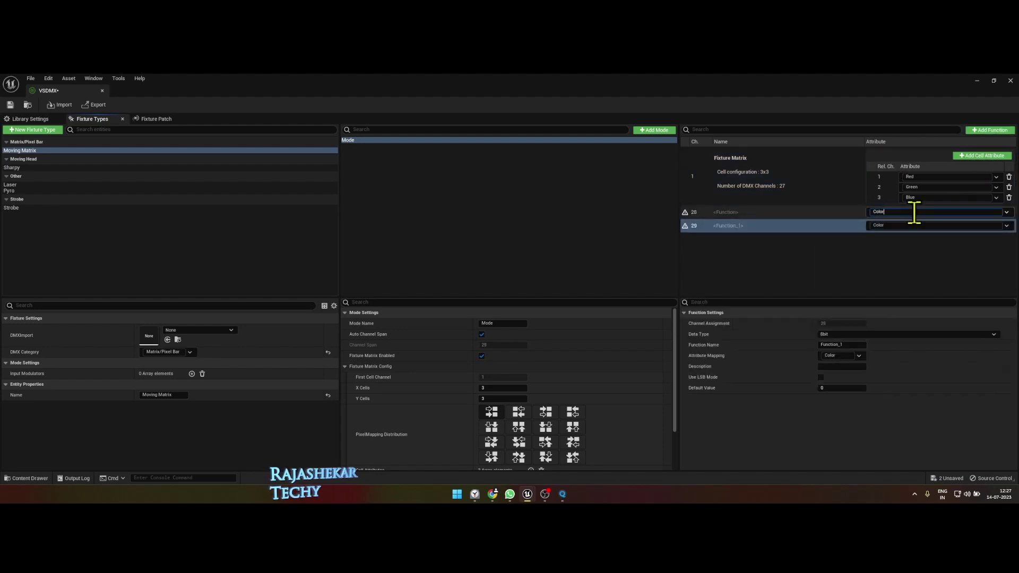
click(1006, 213)
click(1007, 212)
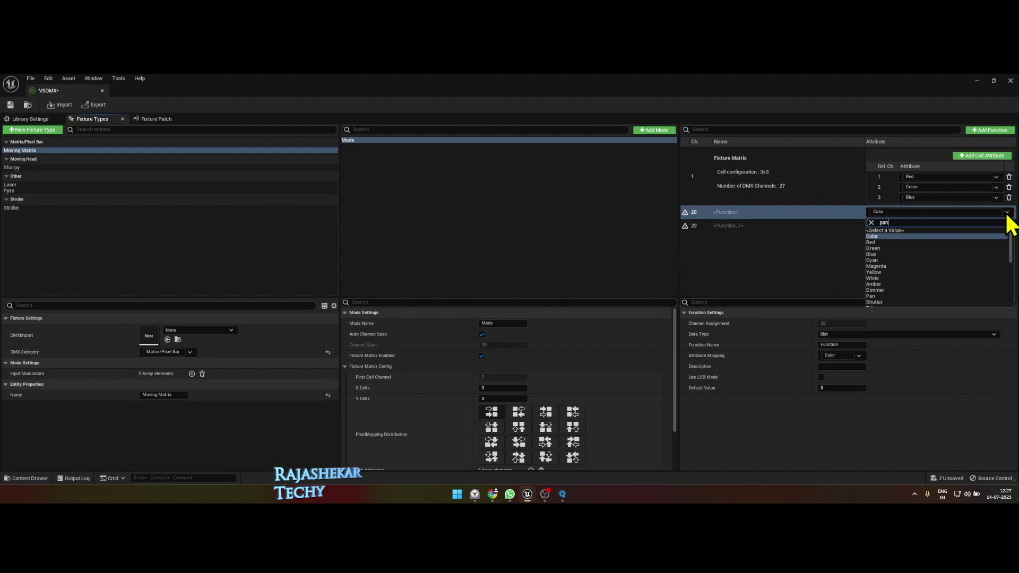
key(Return)
click(950, 225)
text(ti)
key(Return)
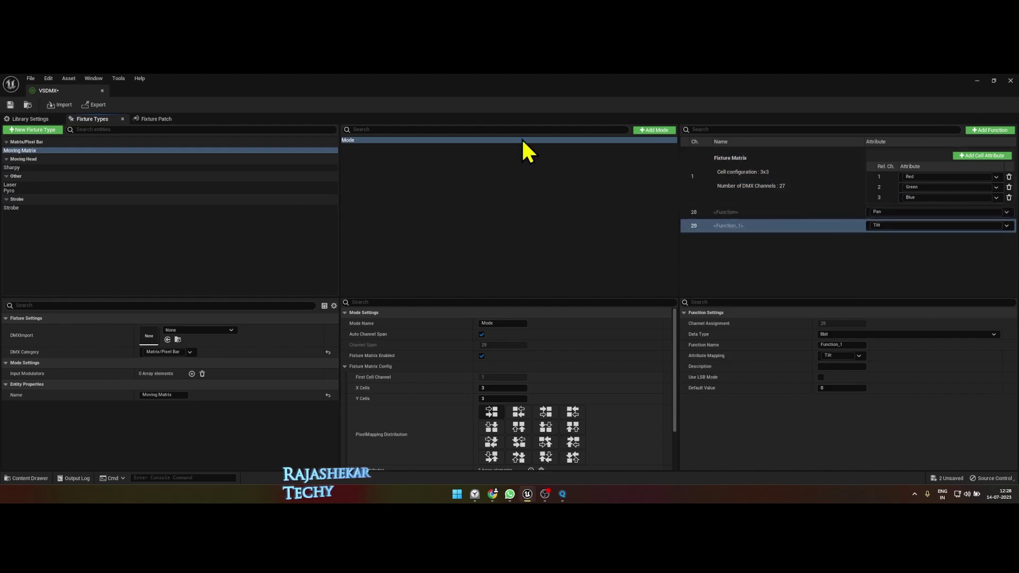
click(10, 106)
Patch a Moving Matrix fixture in universe 5 of the fixture patch and close the VSDMX library
click(155, 119)
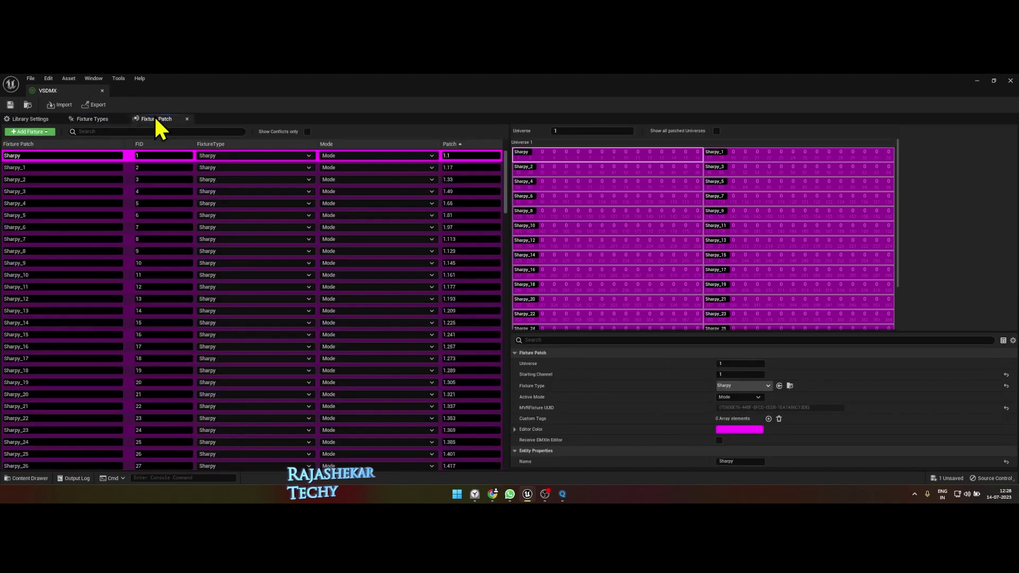
click(566, 129)
text(5)
key(Return)
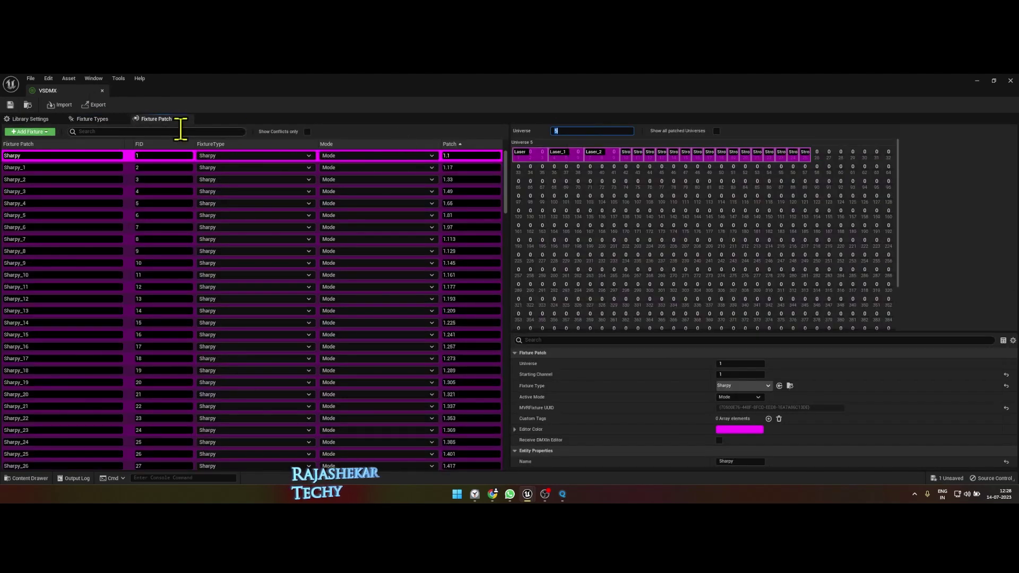
click(52, 133)
click(45, 197)
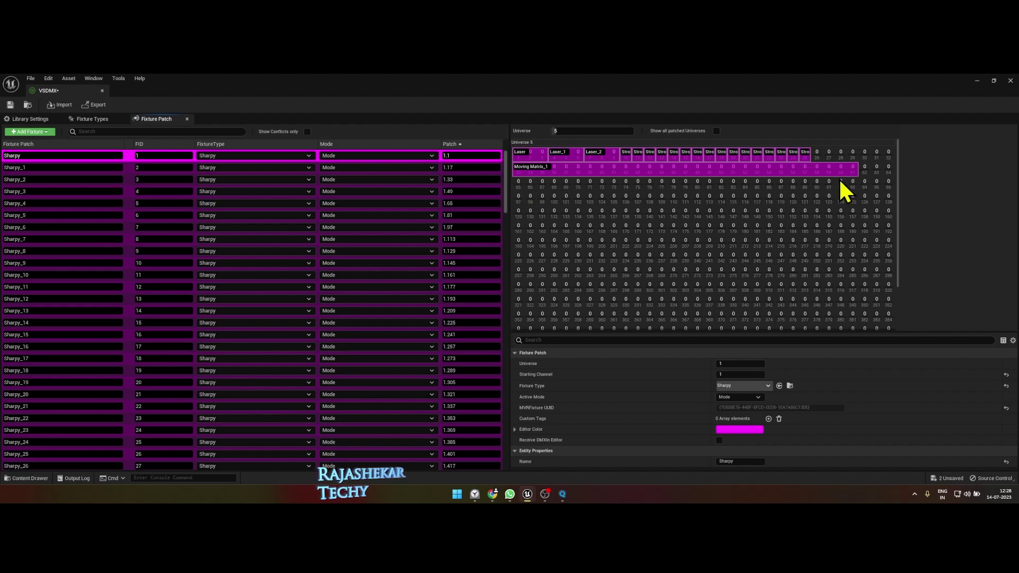
click(103, 90)
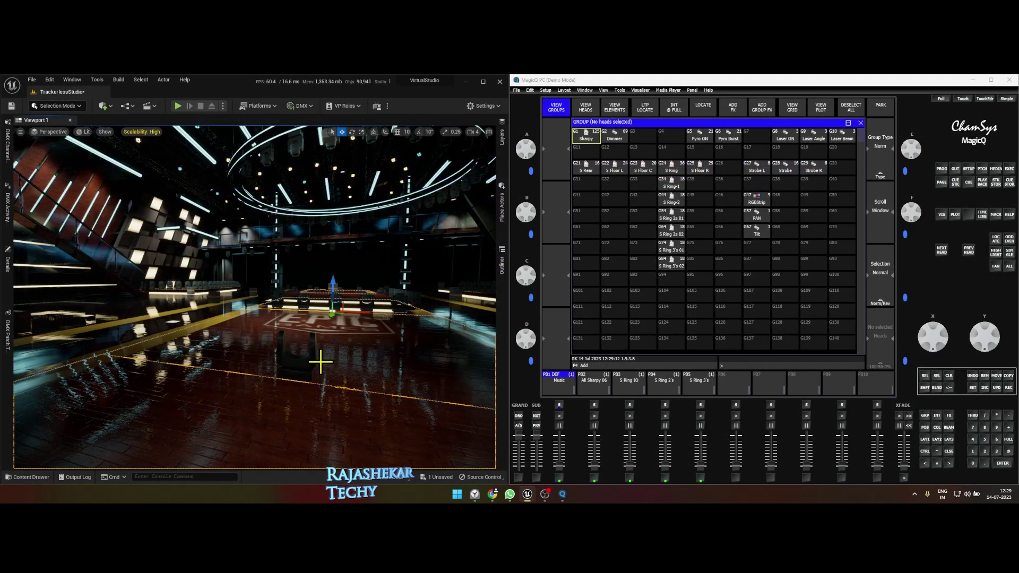
Assign the VSDMX library to the DMX component of the moving matrix fixture on the stage
click(300, 355)
click(8, 268)
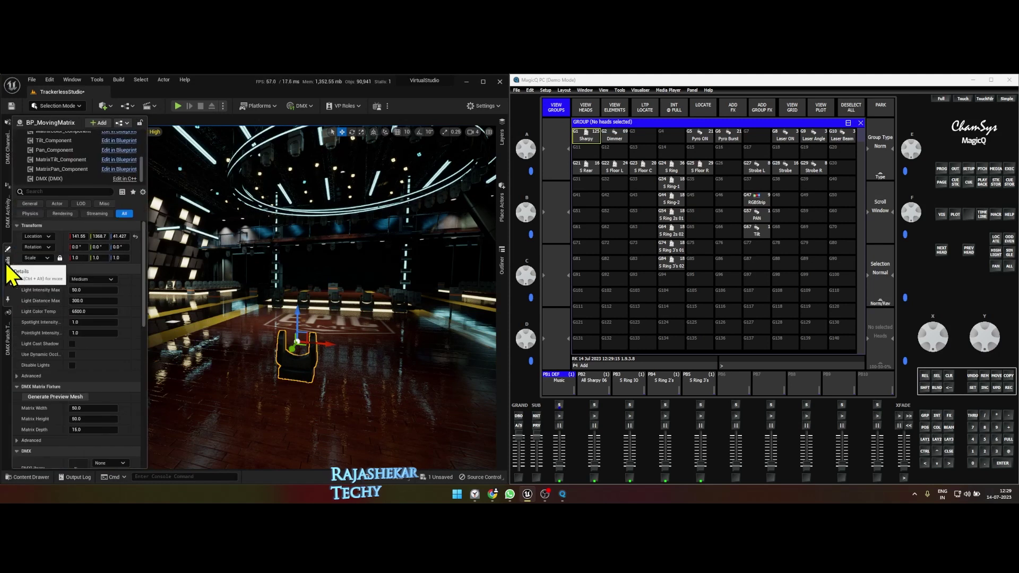
click(56, 179)
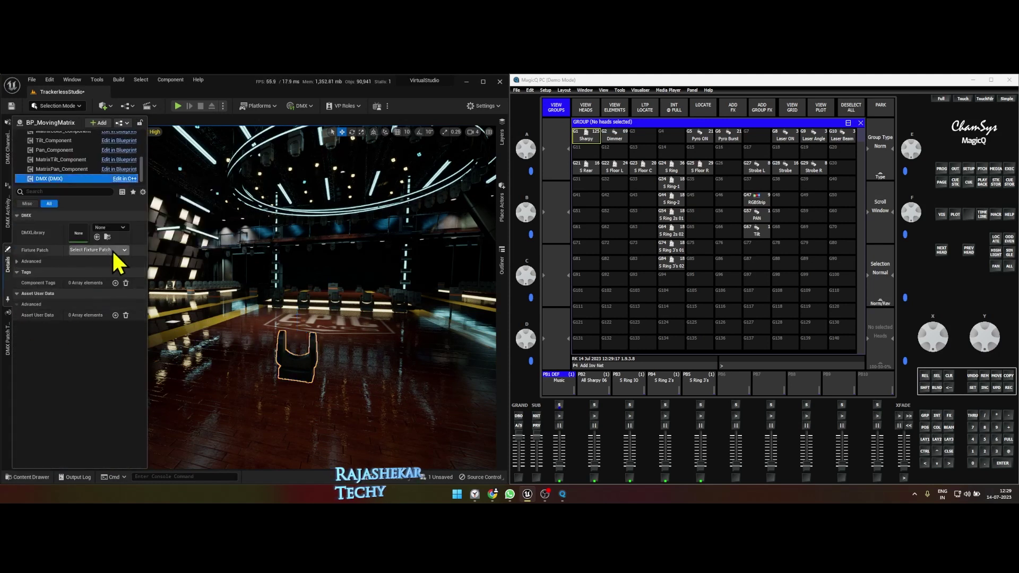
click(109, 228)
click(114, 322)
Set the moving matrix DMX component's fixture patch to Moving Matrix_1
click(101, 250)
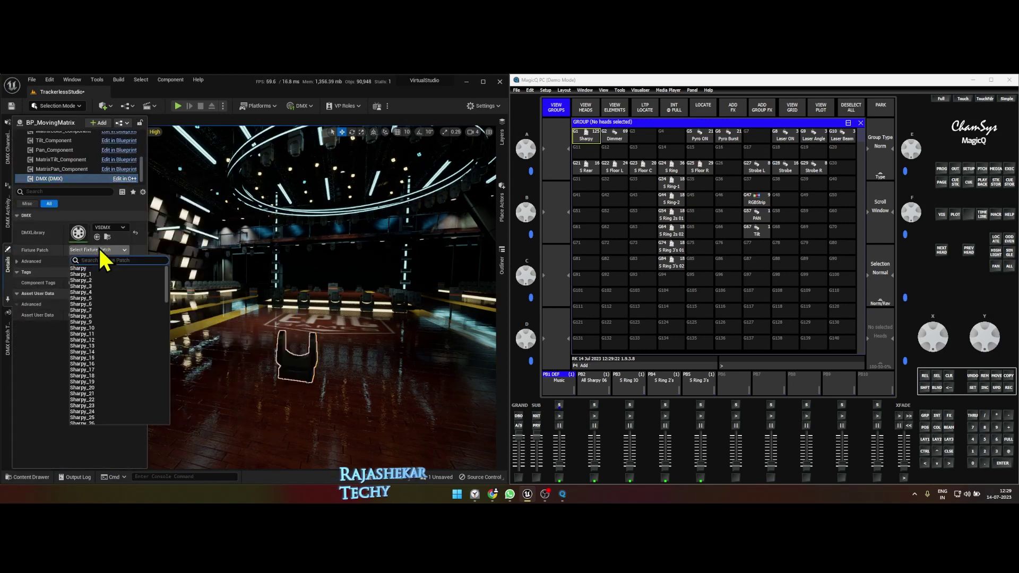
scroll(106, 348, down, 3)
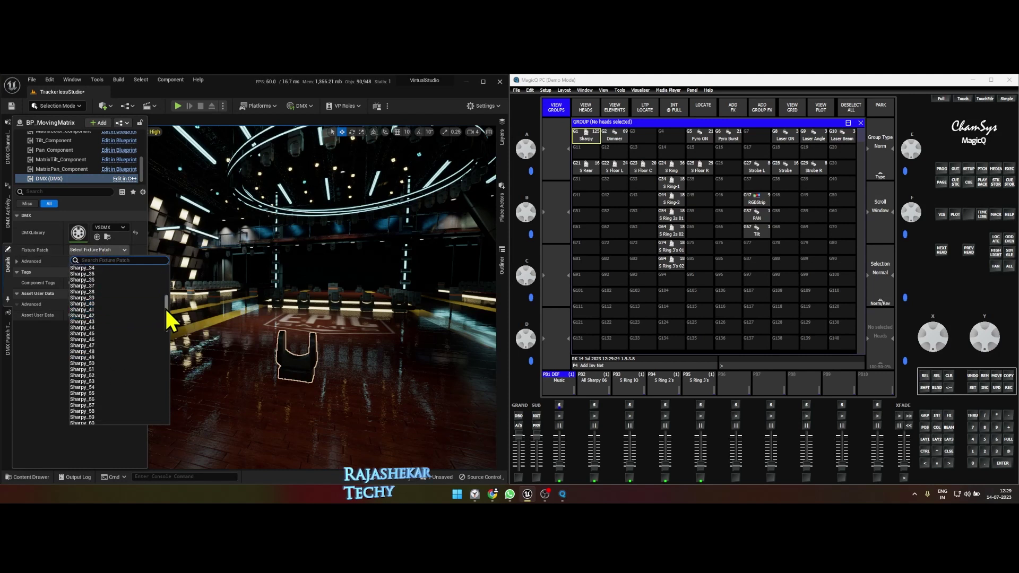
drag(167, 305, 167, 433)
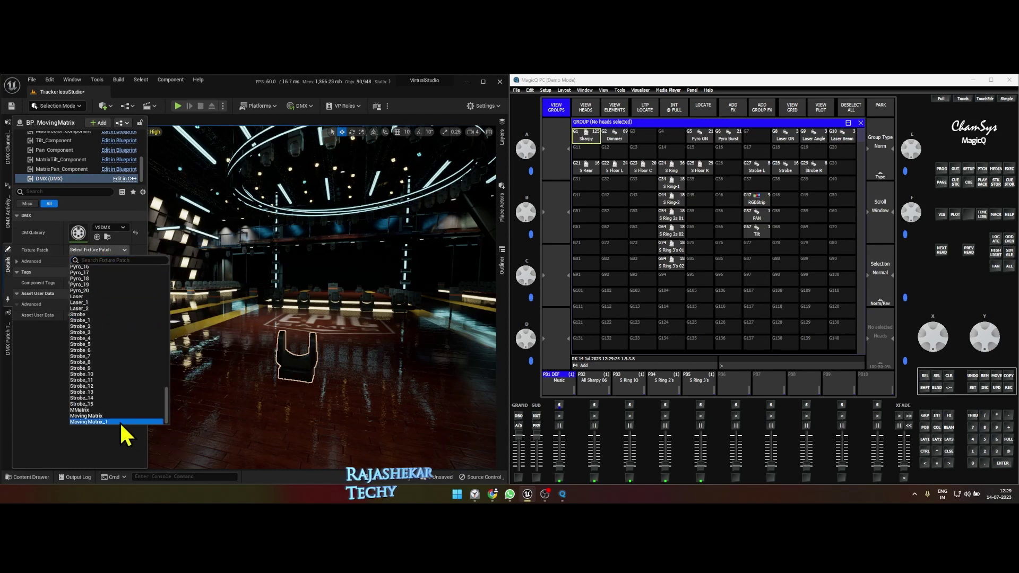
click(85, 421)
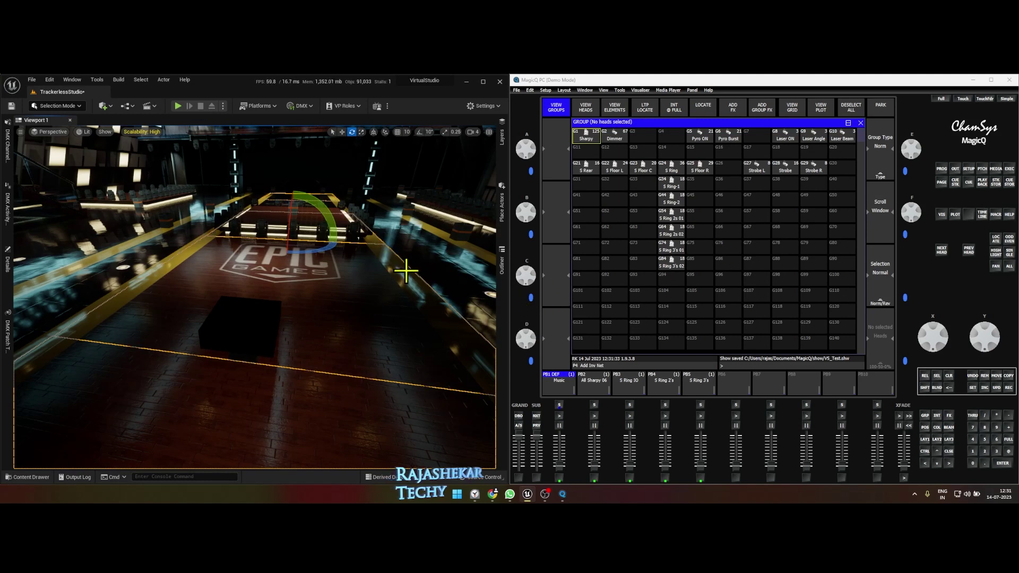
Switch to MagicQ and choose the Generic RGB Strip head in 3ch mode for patching
click(982, 169)
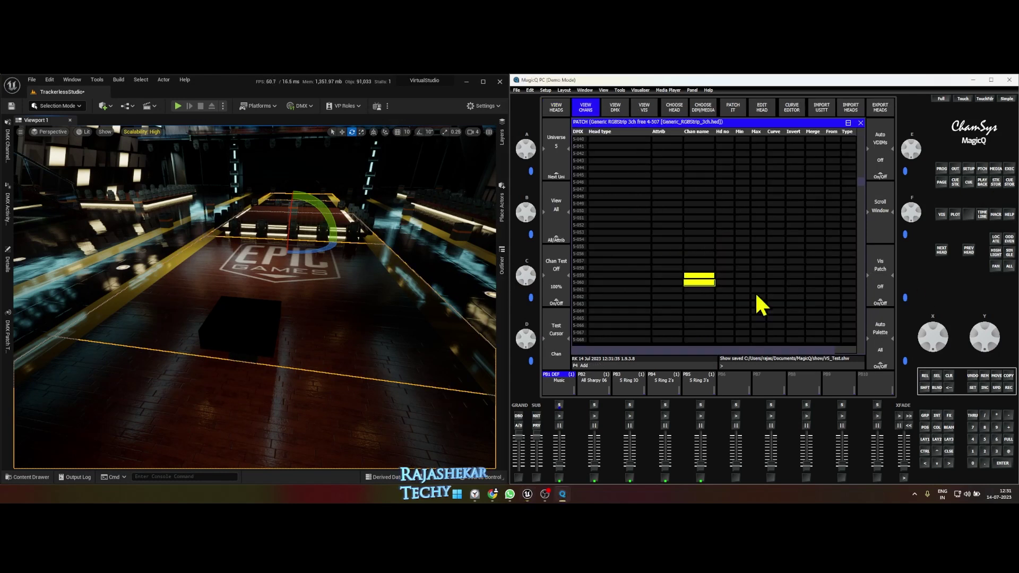
click(695, 108)
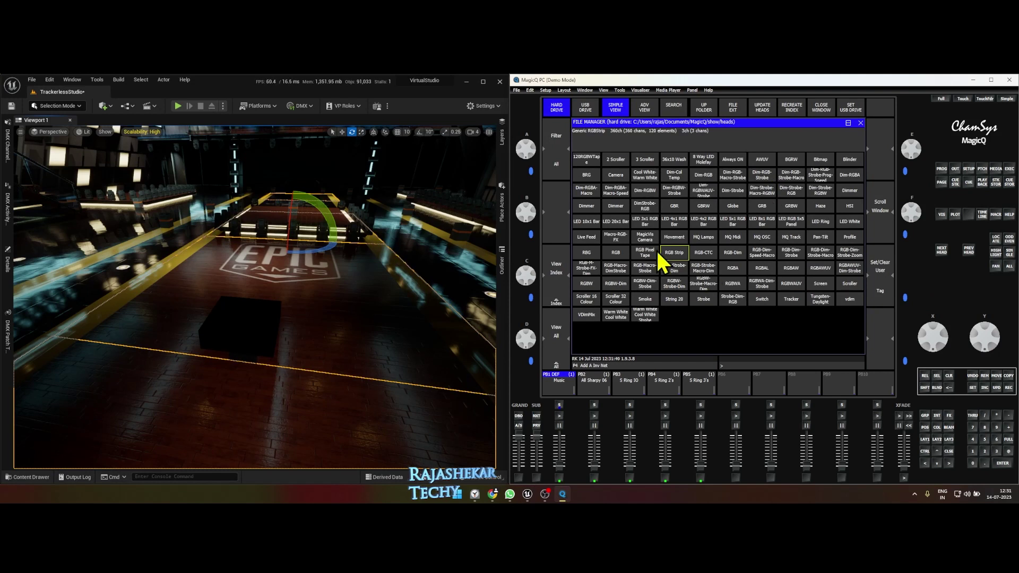
click(672, 255)
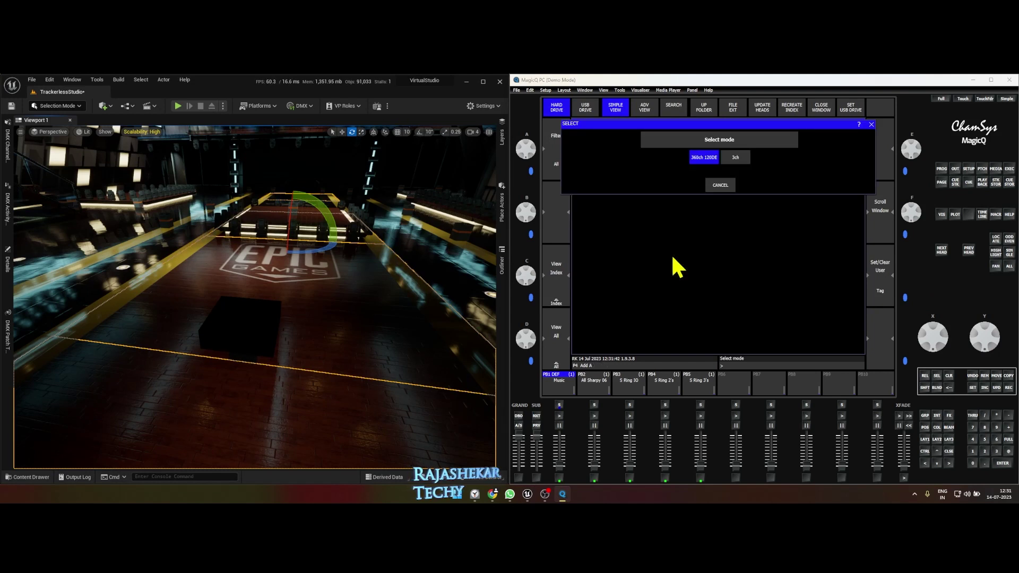
click(741, 161)
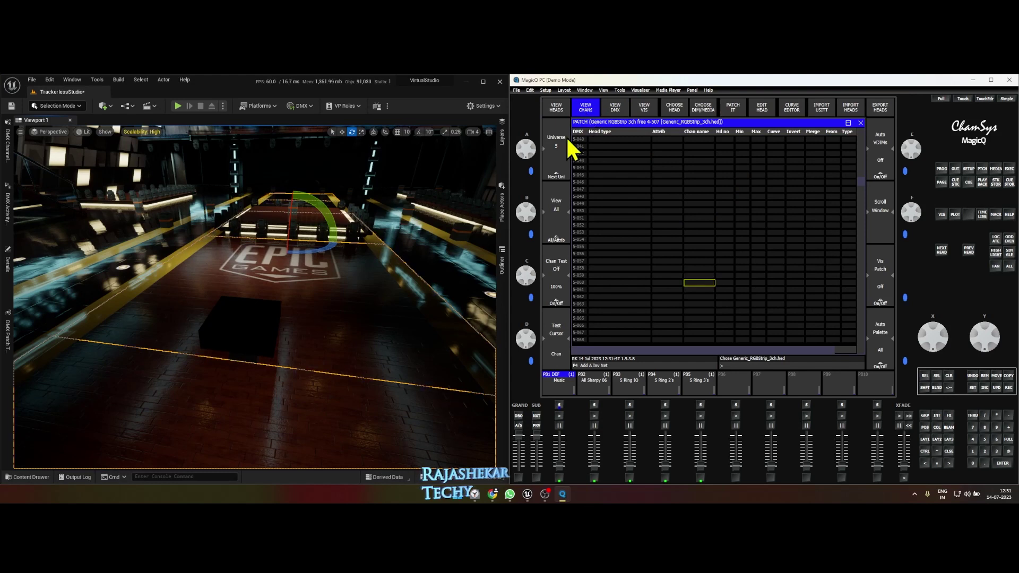
Patch nine Generic RGB Strip 3ch heads in universe 5, consecutively from channel 5-033 through 5-059
scroll(556, 159, down, 1)
scroll(556, 159, up, 1)
scroll(580, 197, down, 13)
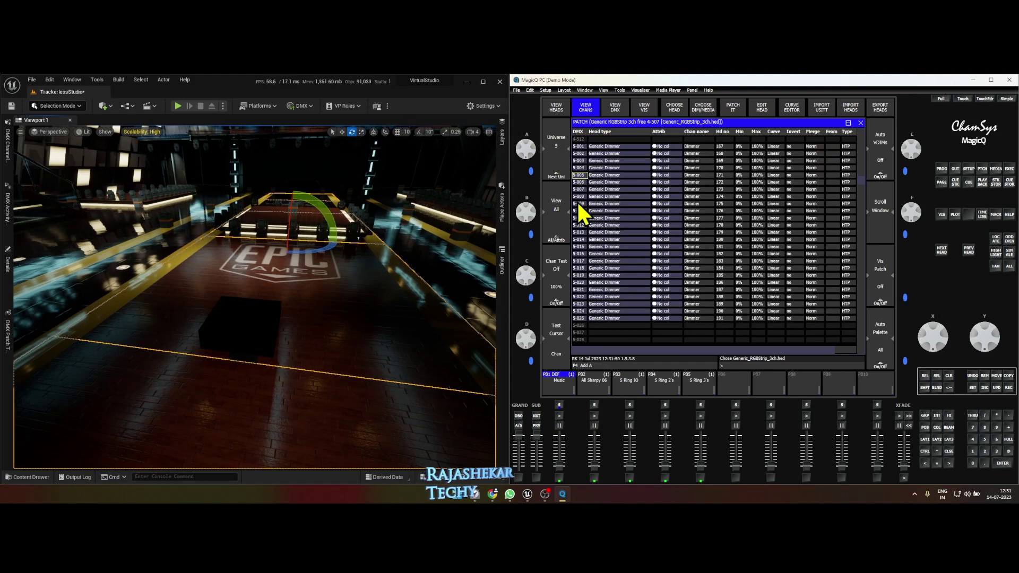
scroll(580, 201, down, 14)
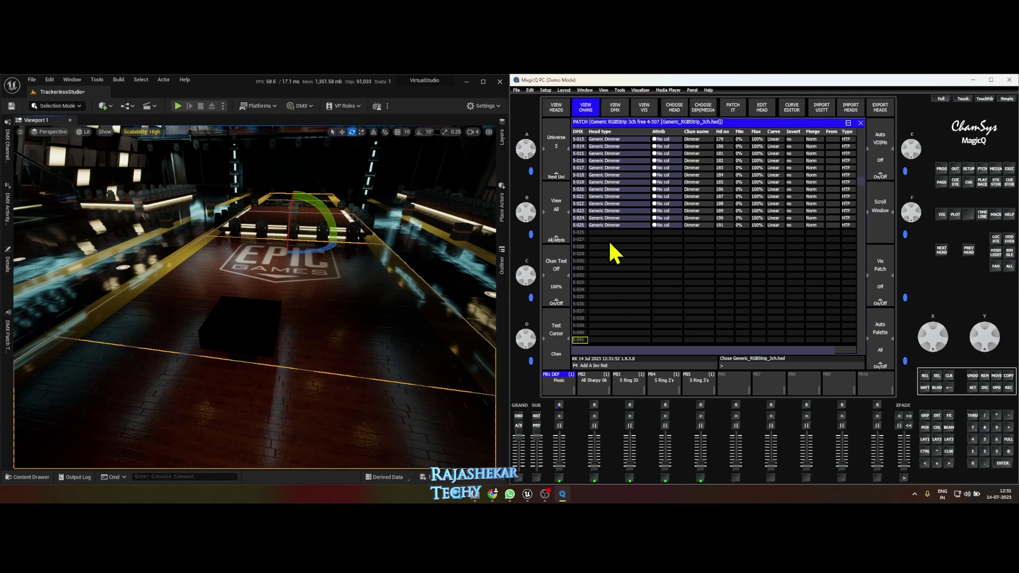
click(580, 283)
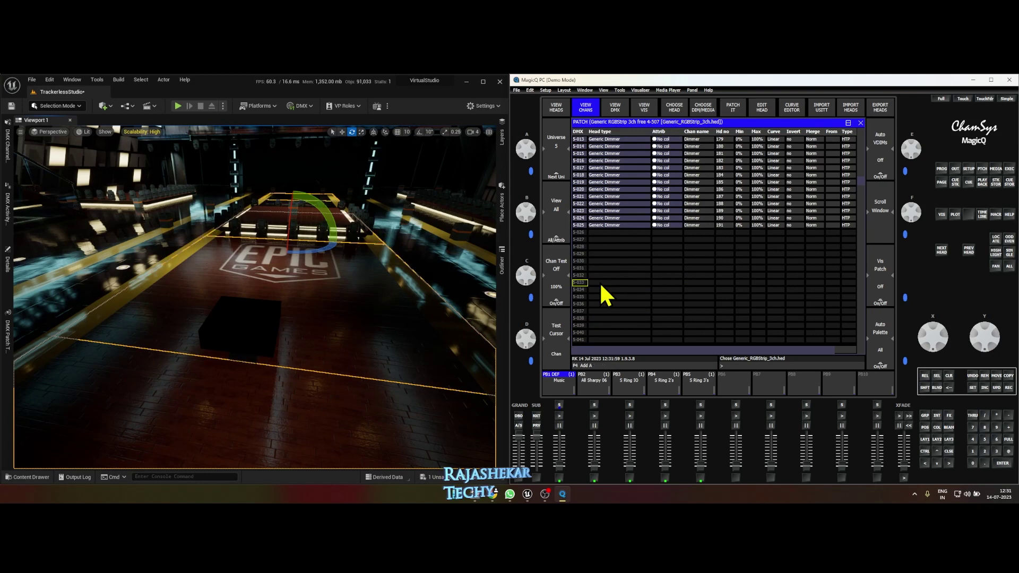
click(733, 107)
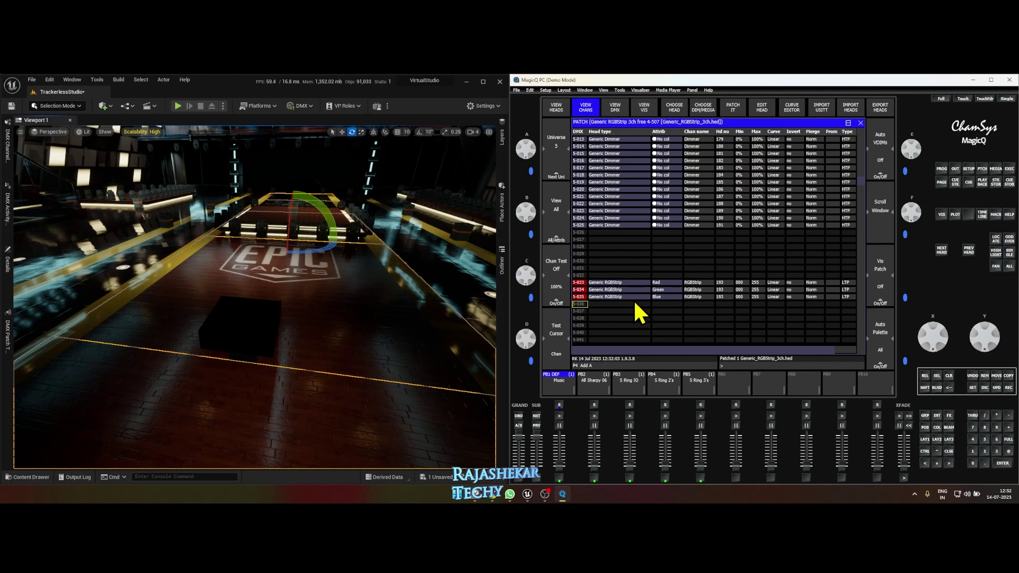
click(732, 108)
click(733, 107)
click(733, 107)
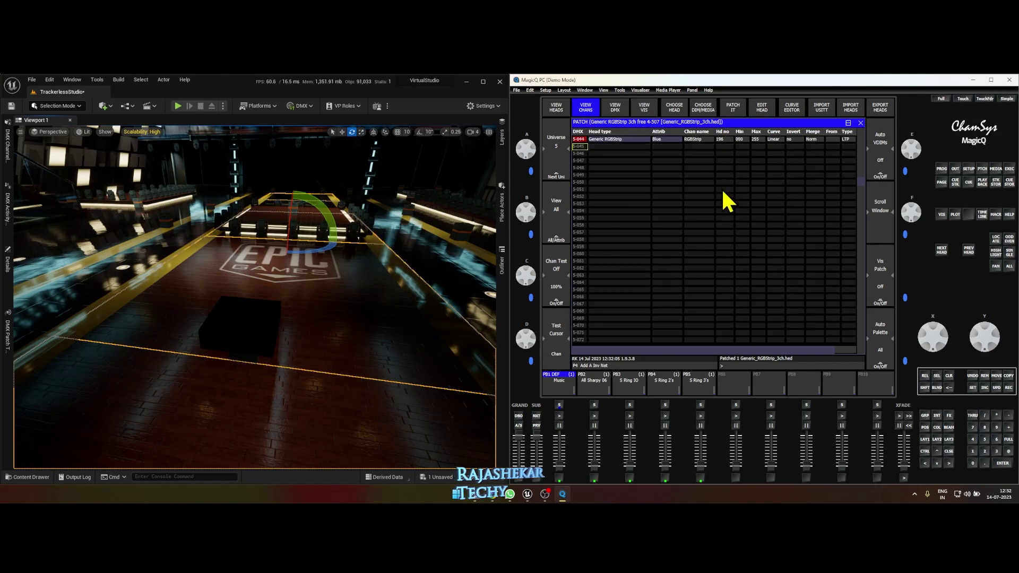
scroll(723, 191, down, 1)
click(733, 107)
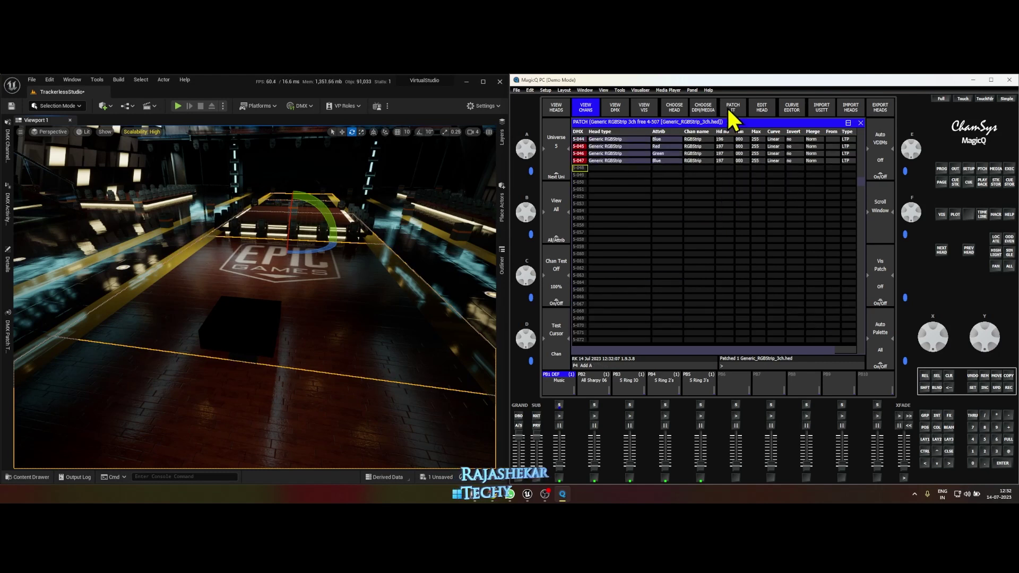
click(733, 107)
click(738, 104)
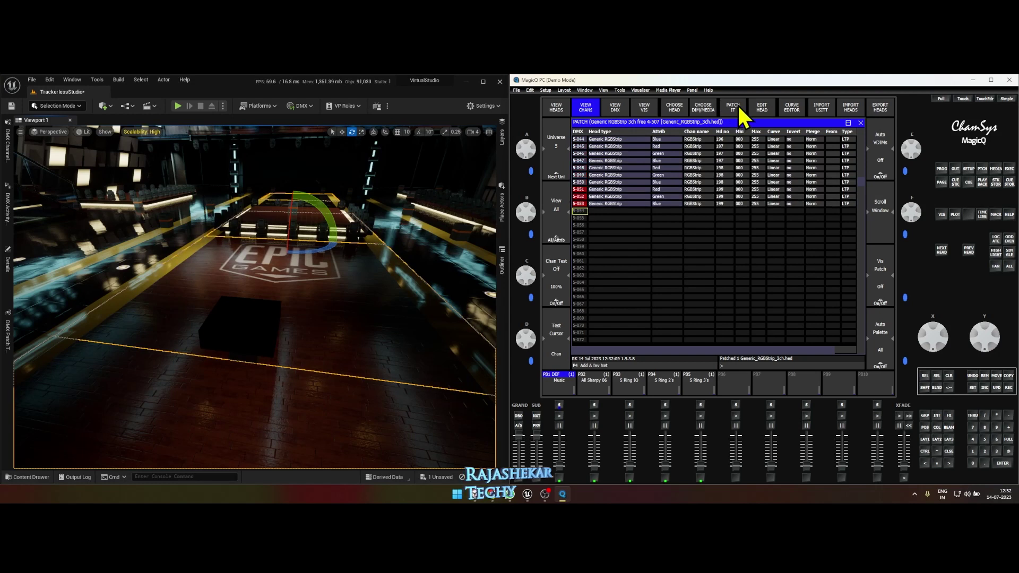
click(738, 104)
click(738, 104)
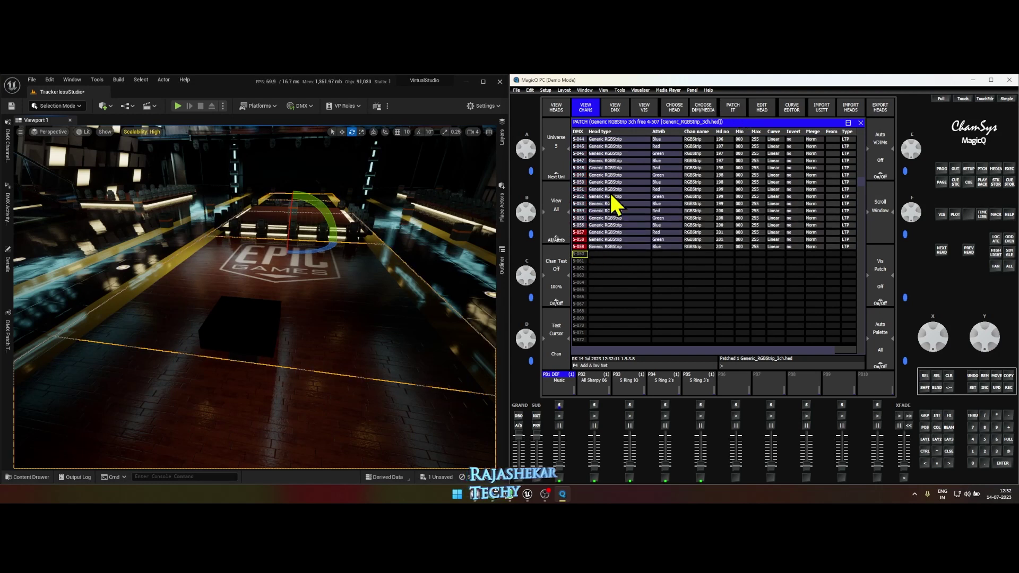
Choose the Generic Dimmer head and patch two of them at channels 5-060 and 5-061
scroll(610, 261, up, 7)
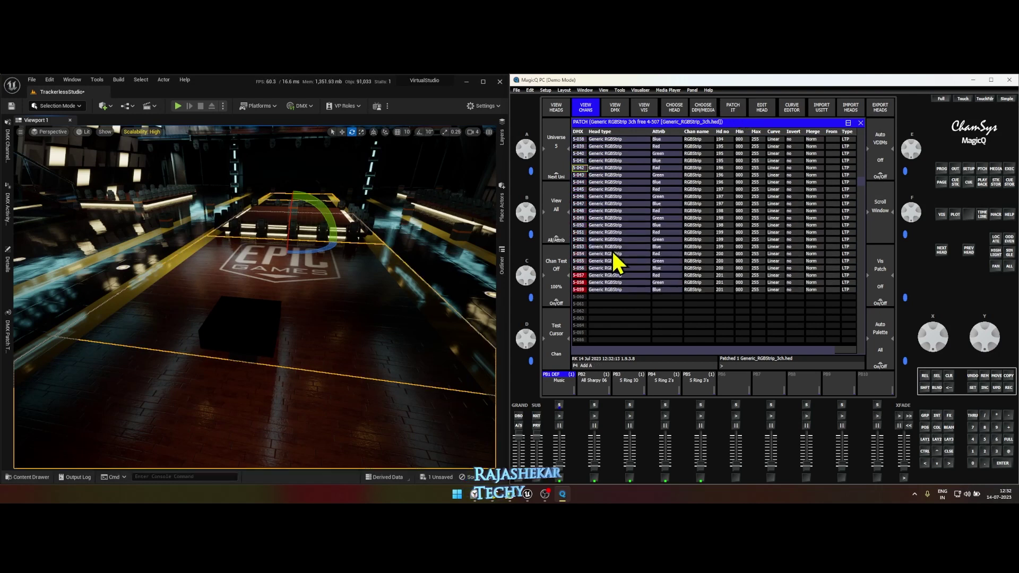
scroll(620, 268, down, 10)
scroll(626, 310, down, 3)
click(611, 298)
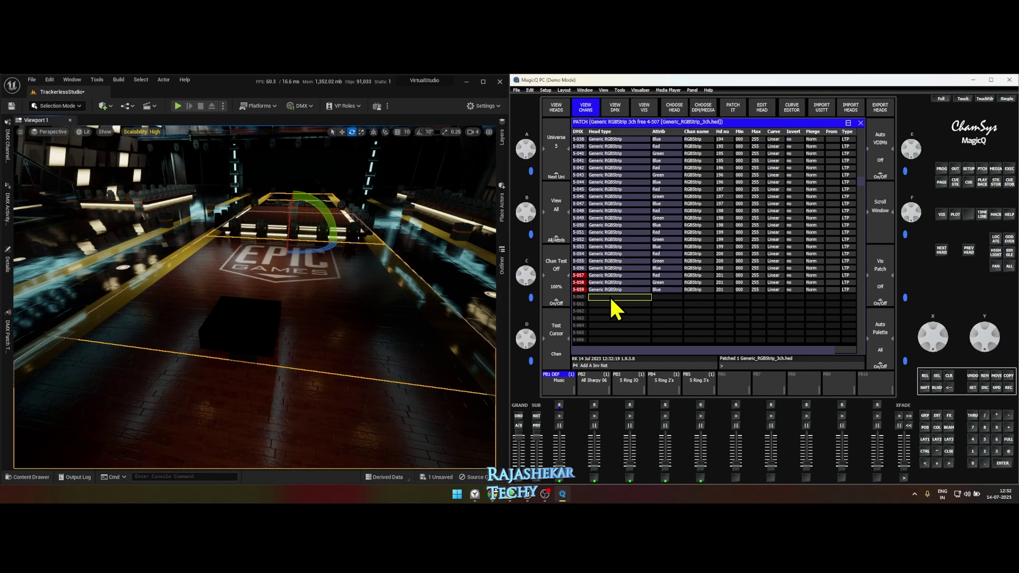
click(699, 110)
click(657, 156)
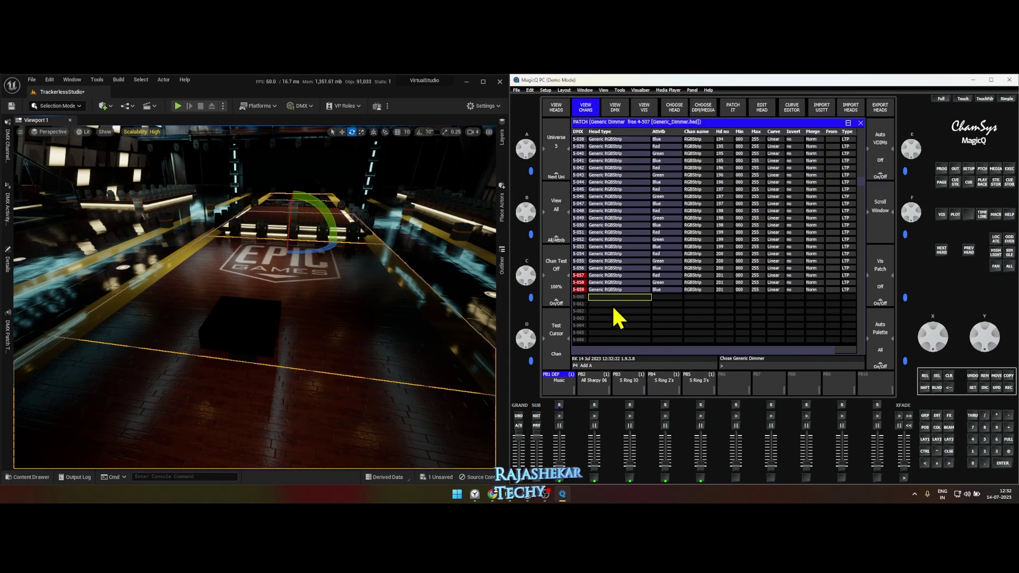
click(733, 108)
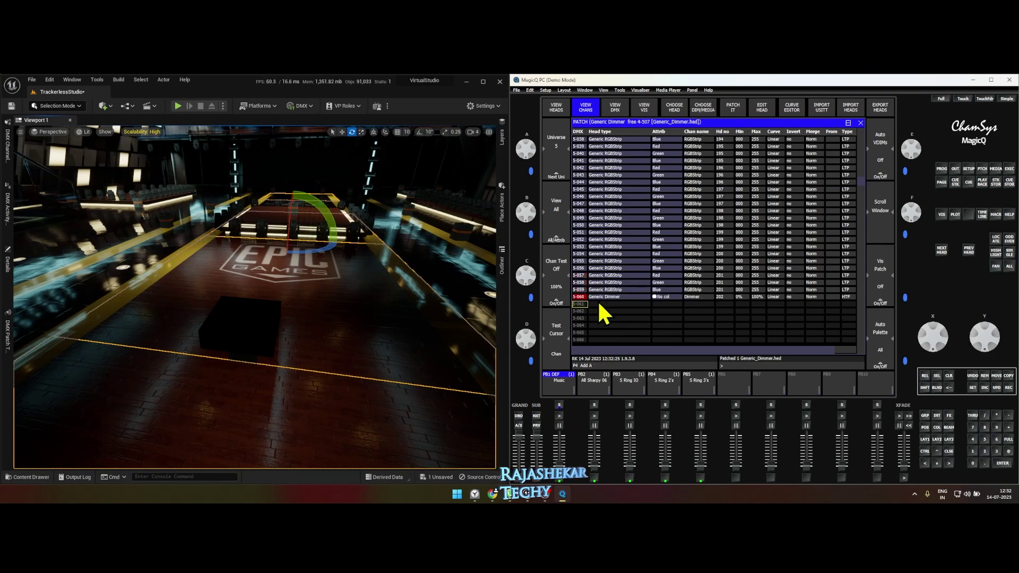
click(734, 107)
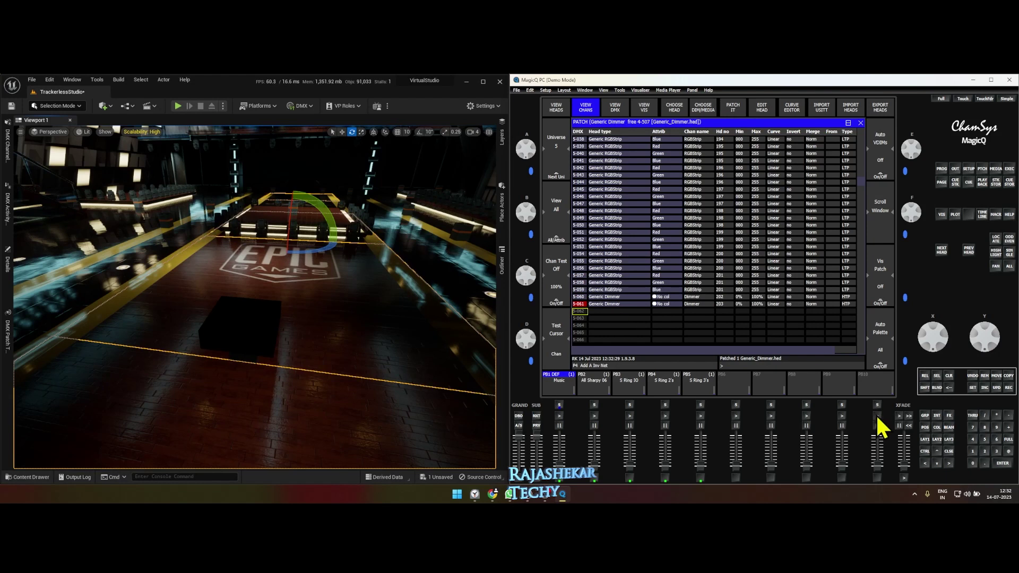
Move the RGBStrip group to the empty group slot G57
click(925, 438)
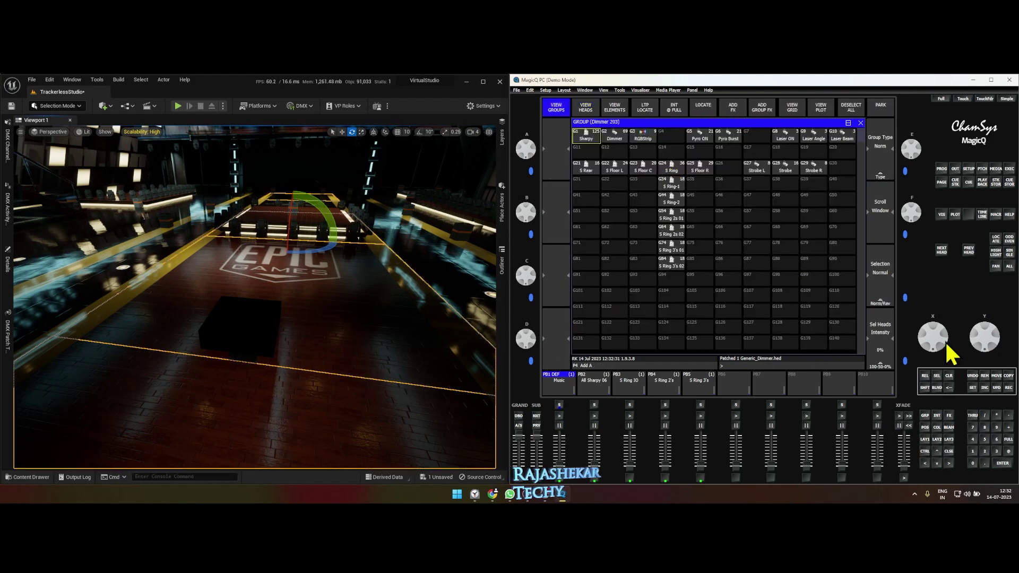
click(996, 376)
click(639, 141)
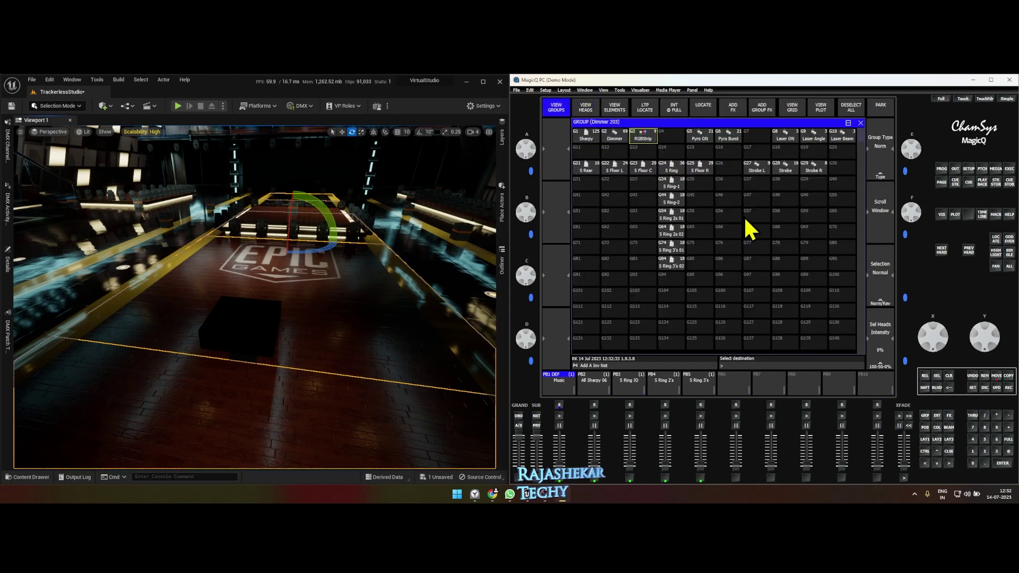
click(753, 214)
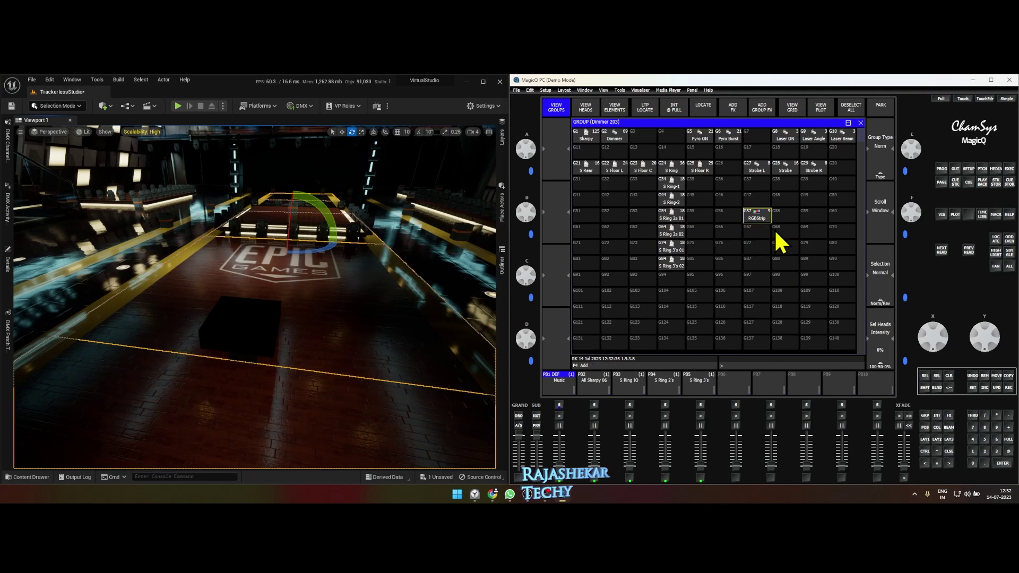
Locate the heads of the RGBStrip group and view the moving matrix from its front in the Unreal viewport
click(763, 218)
click(997, 240)
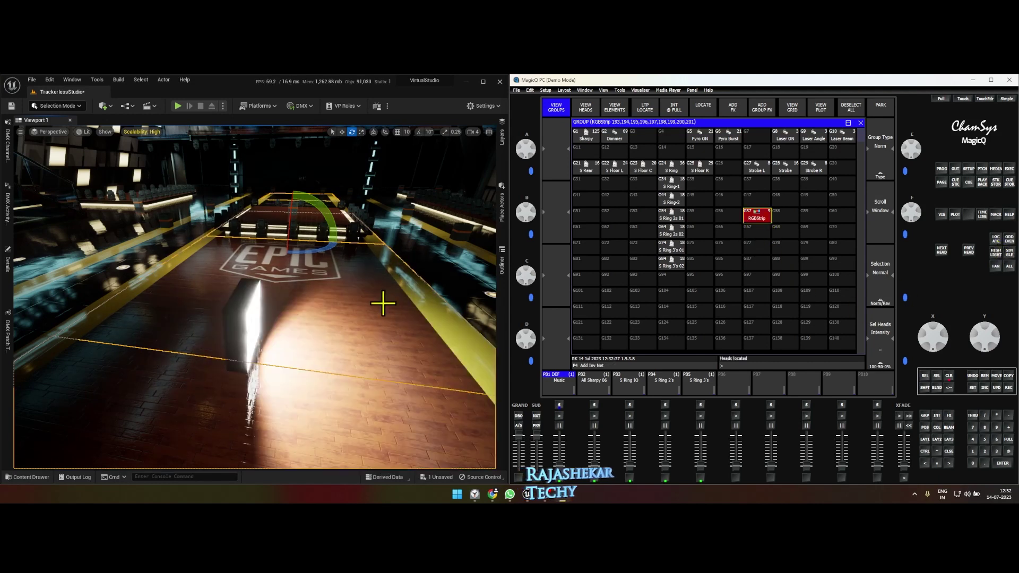
key(w)
right_drag(382, 303, 176, 283)
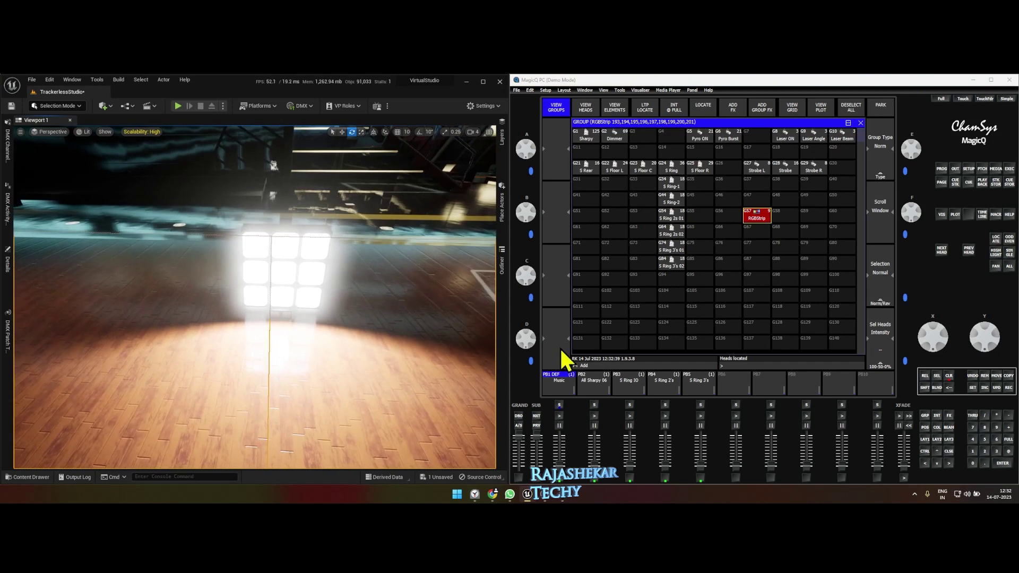
Test the red, amber, yellow, green, UV and pink colour palettes on the RGBStrip heads, and clear the programmer
click(938, 439)
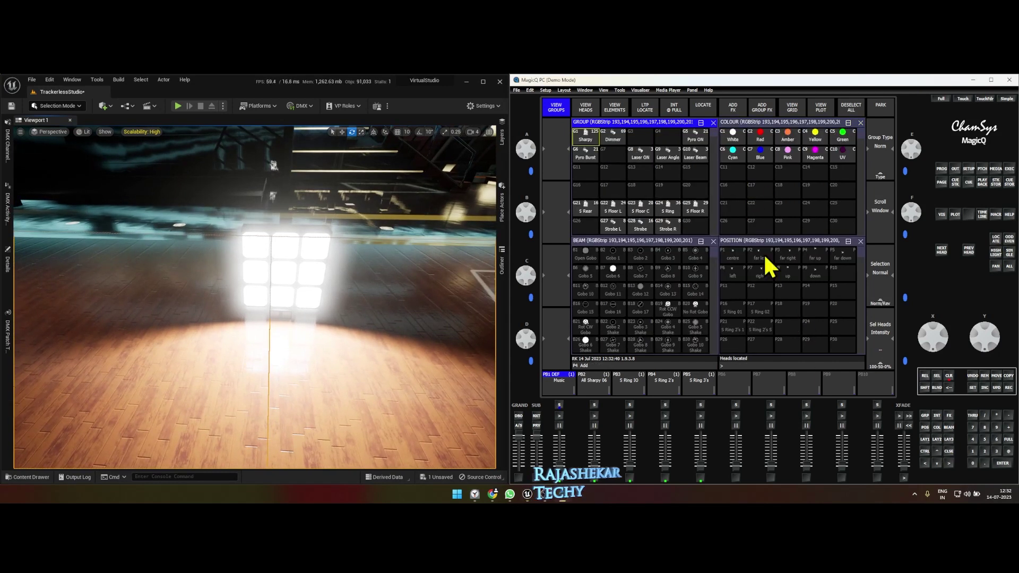
click(761, 139)
click(787, 138)
click(815, 138)
click(843, 137)
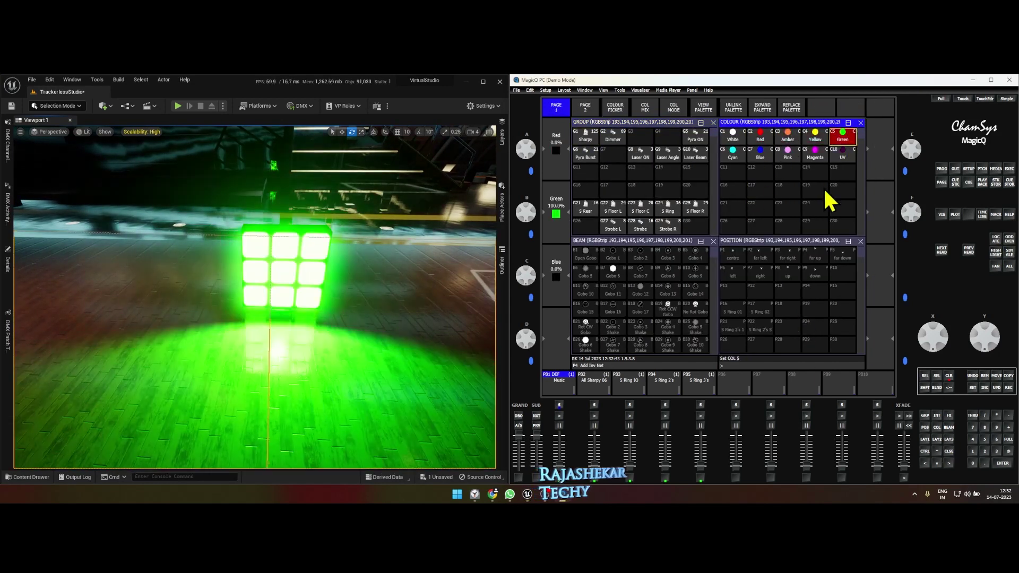
click(842, 154)
click(788, 154)
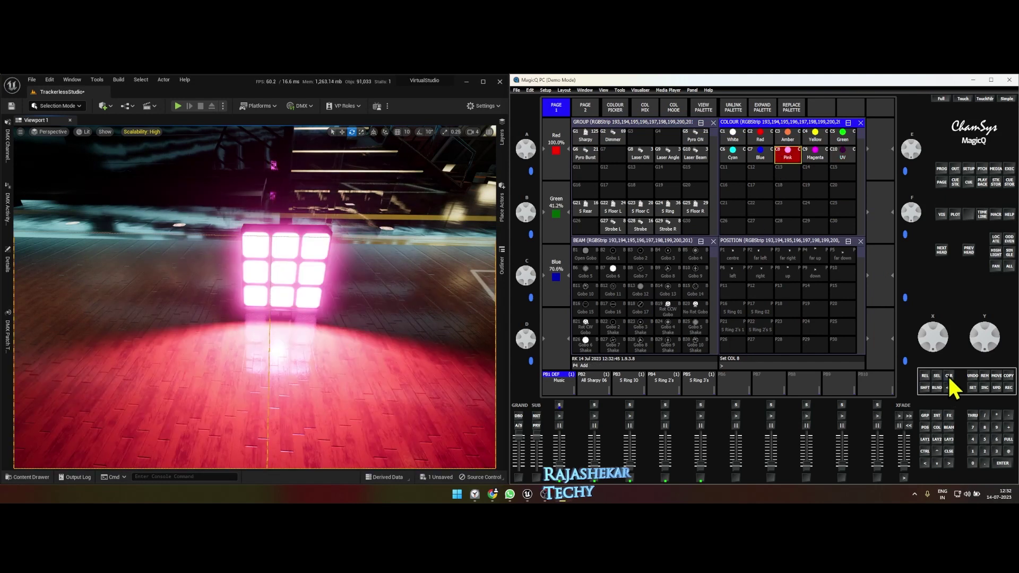
click(950, 377)
Select only Dimmer head 202 at channel 5-060, locate it and record it as a group in slot G67
click(924, 439)
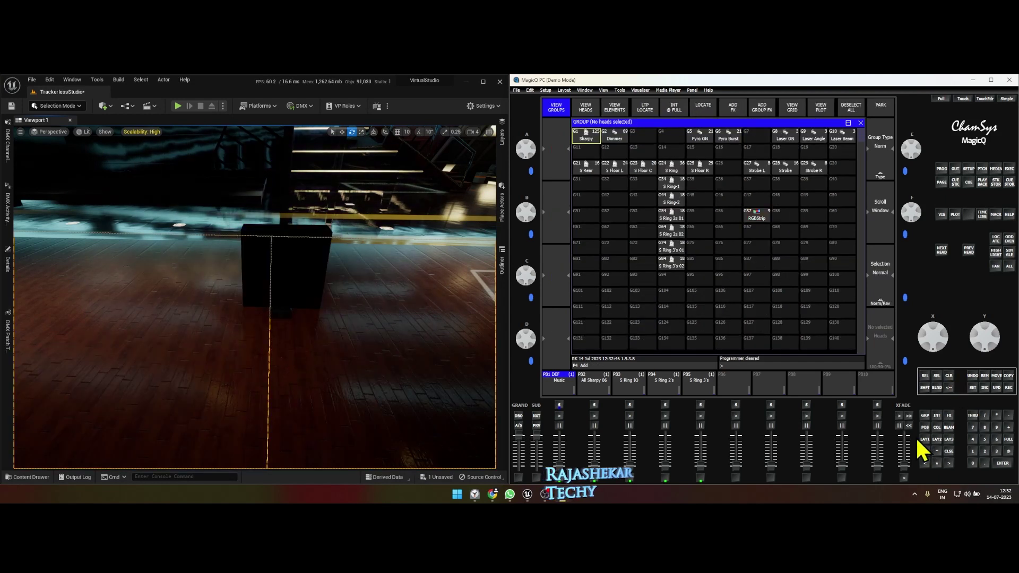
click(616, 139)
click(586, 107)
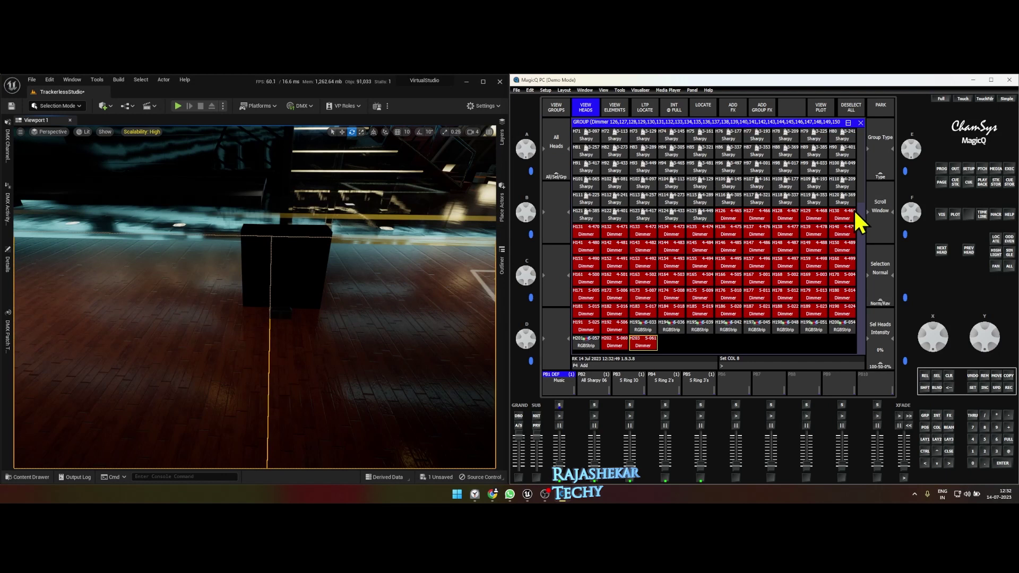
scroll(861, 218, up, 1)
scroll(803, 316, down, 1)
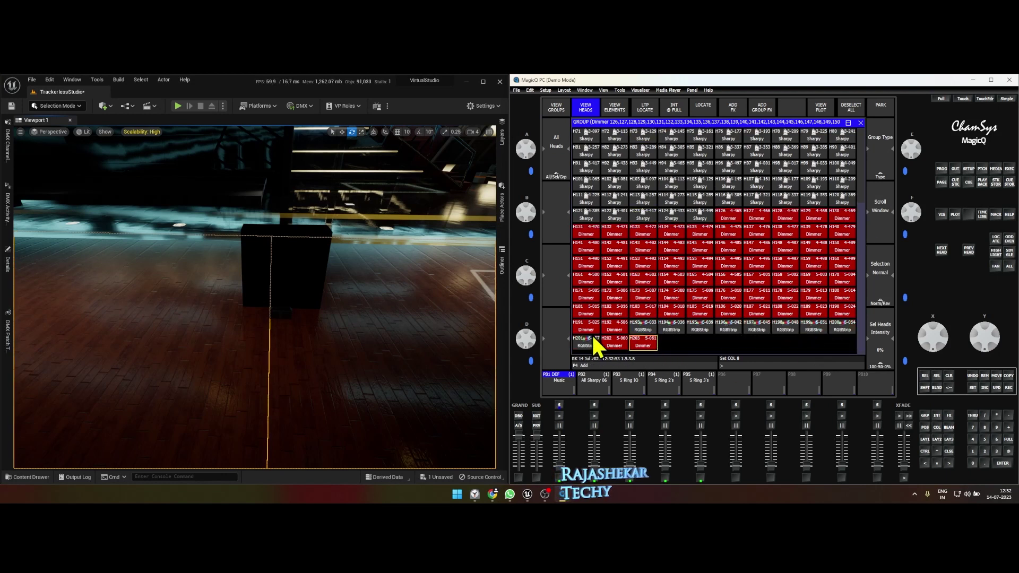
click(615, 344)
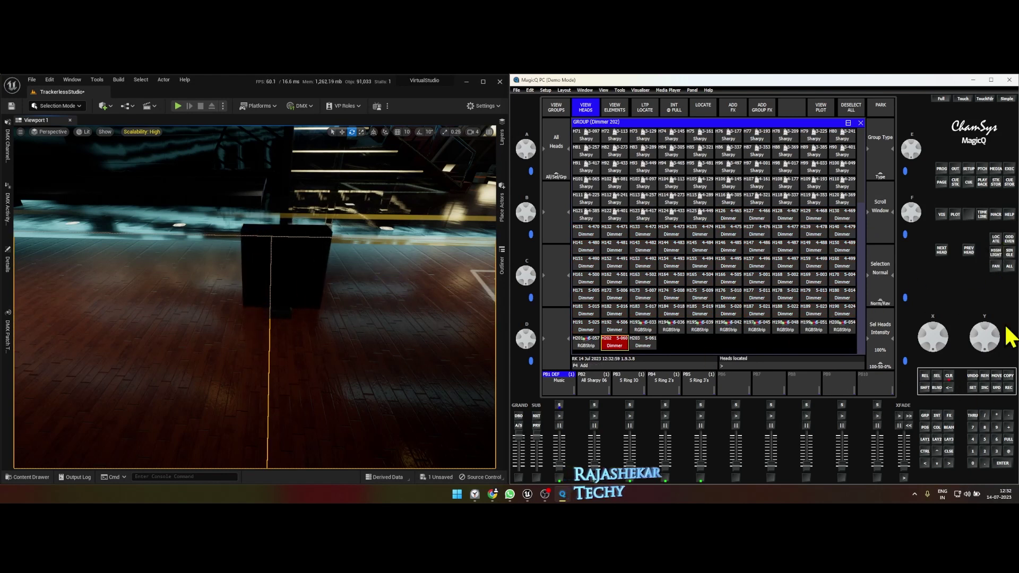
click(1008, 388)
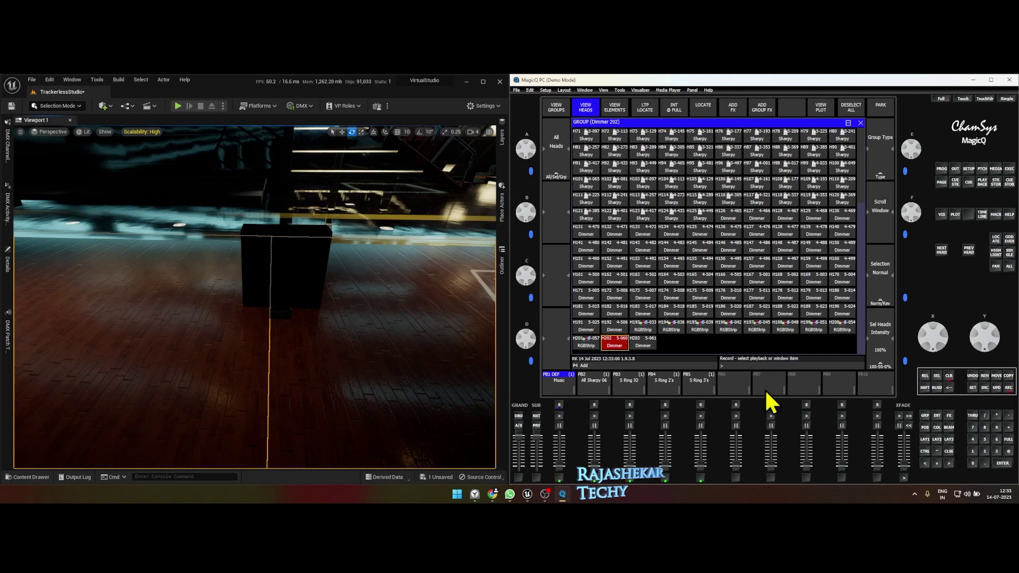
click(556, 108)
click(760, 237)
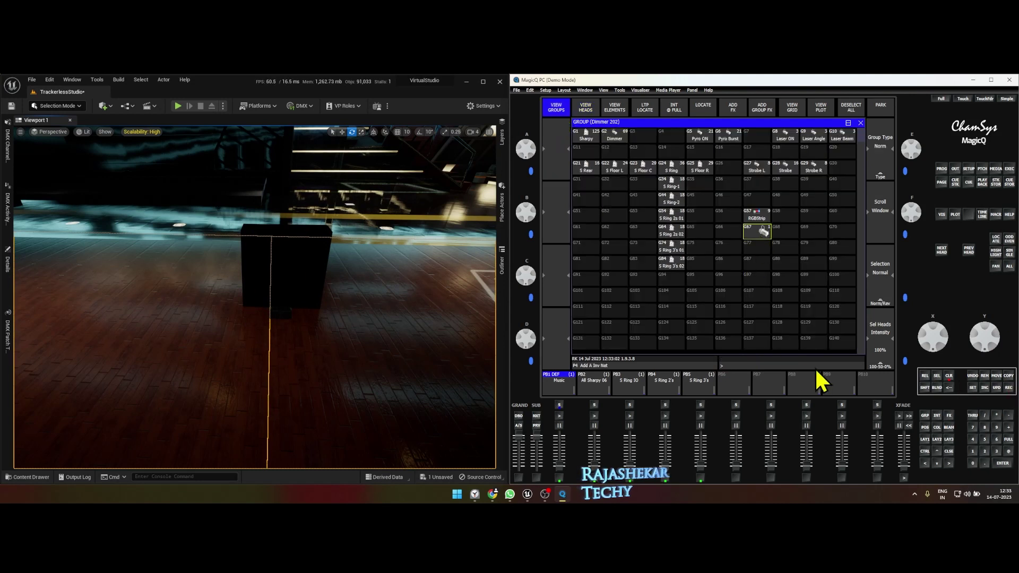
Select Dimmer head 203 at channel 5-061, locate it and record it as a group in slot G77
click(586, 107)
click(643, 344)
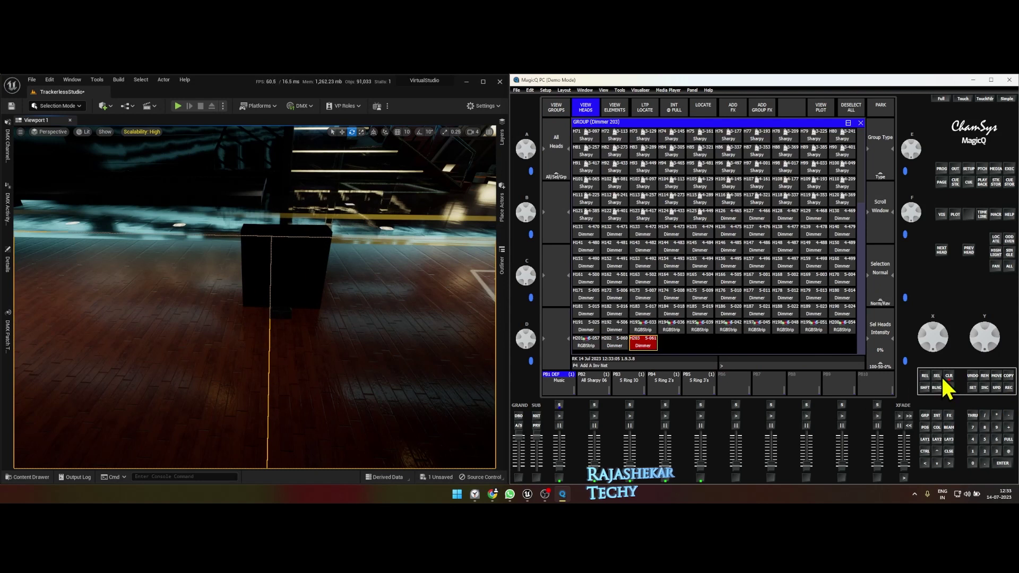
click(996, 250)
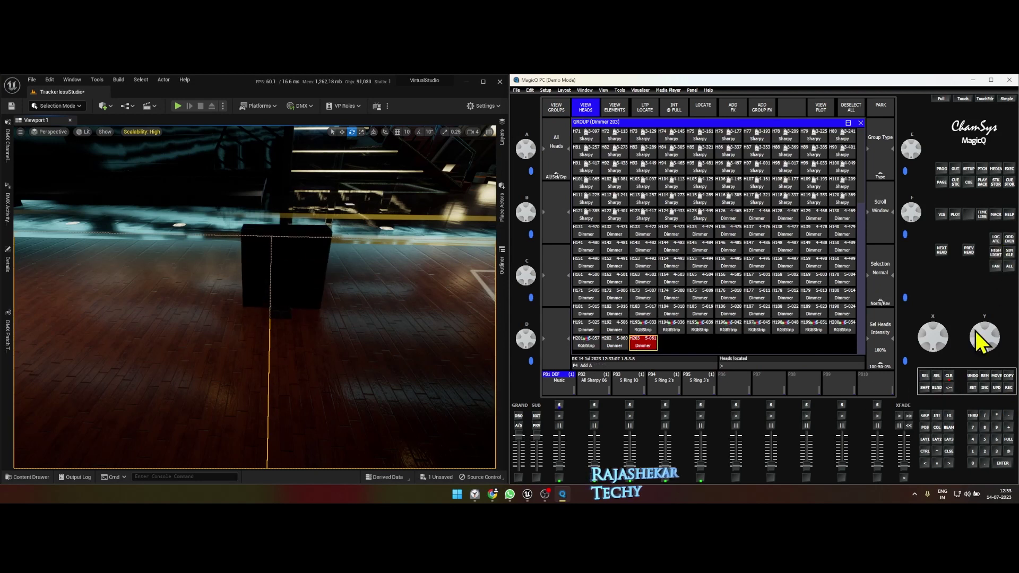
click(558, 109)
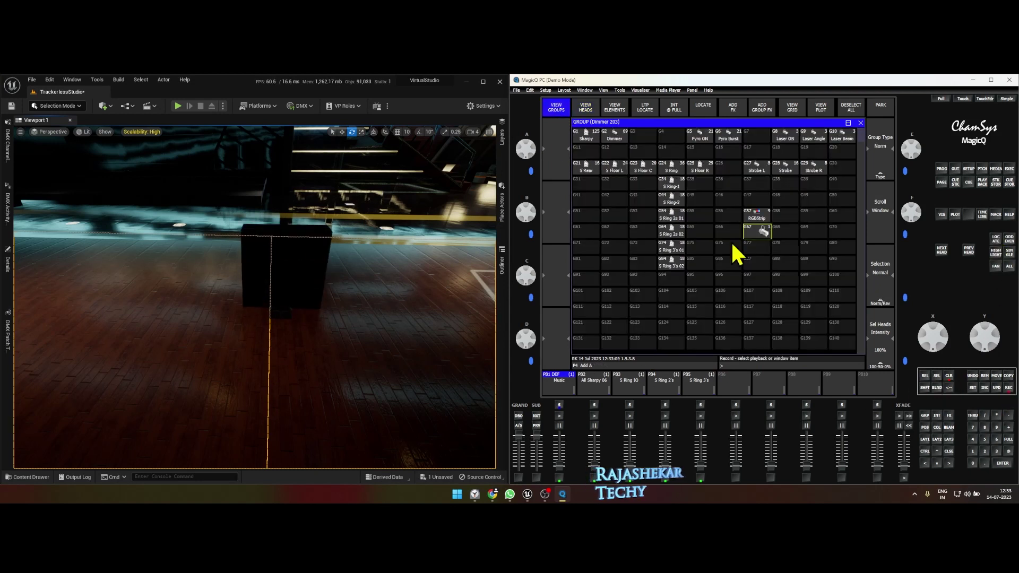
click(756, 248)
Name group G67 Pan and group G77 Tilt
click(972, 388)
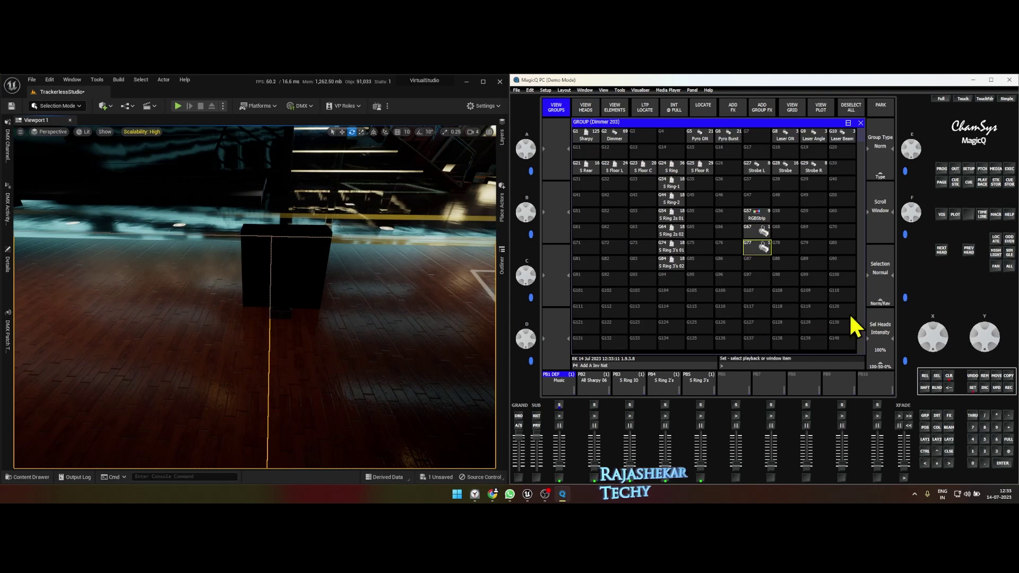
click(758, 233)
text(Pan)
key(Return)
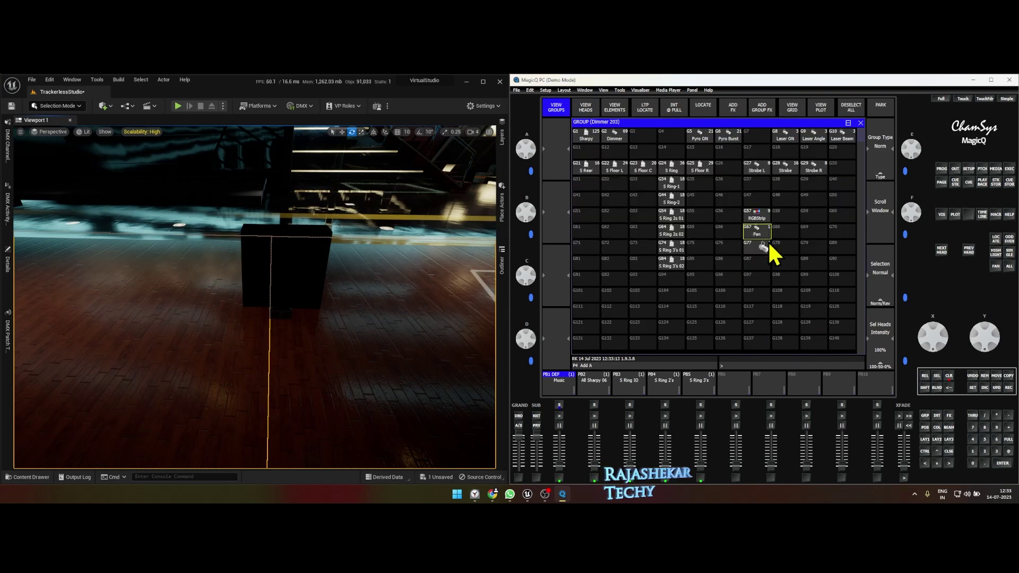
click(764, 249)
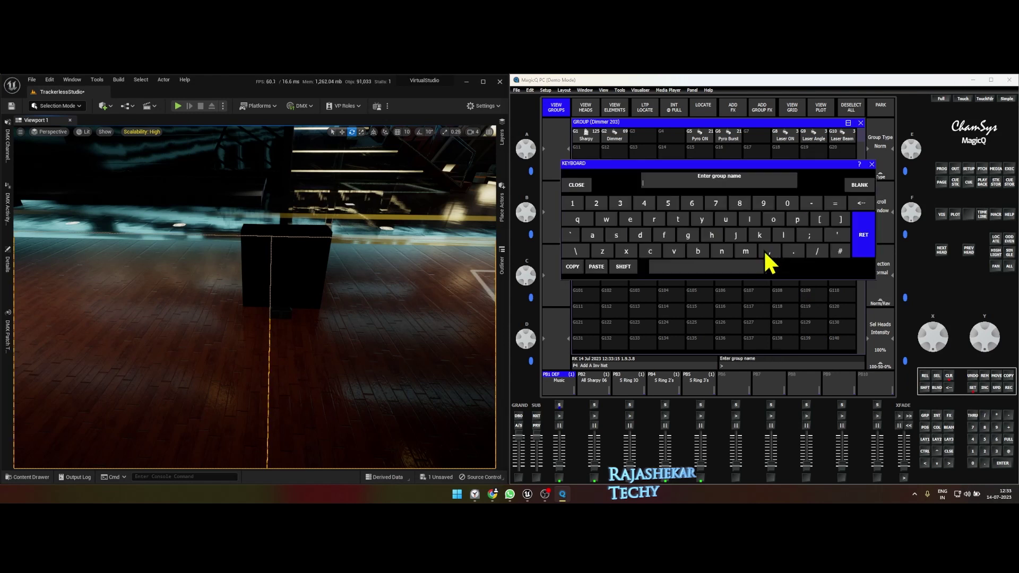
text(Tilt)
key(Return)
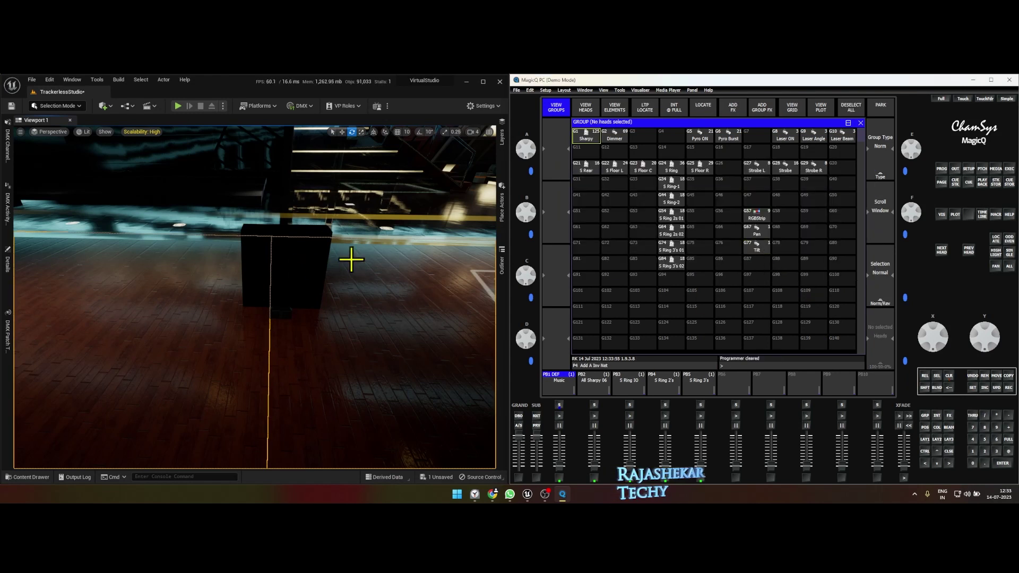
Select and locate the RGBStrip group, then add the rgbsnap colour effect to it
click(758, 217)
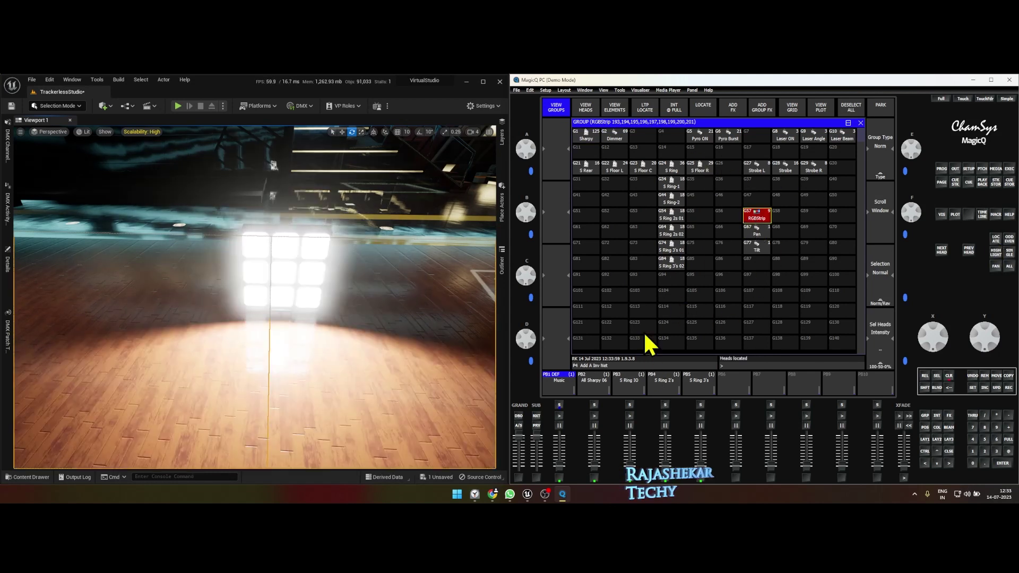
click(741, 106)
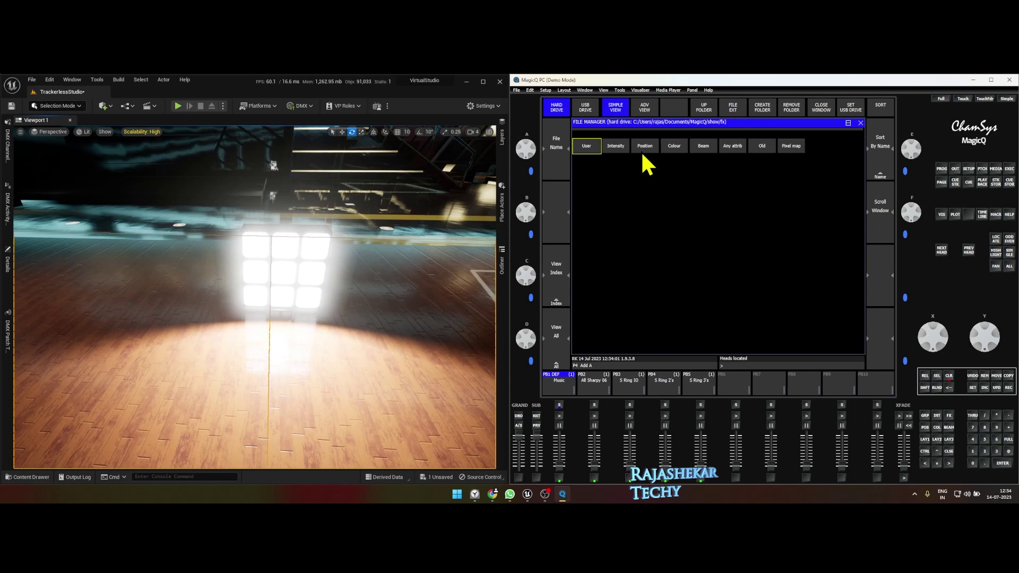
click(675, 151)
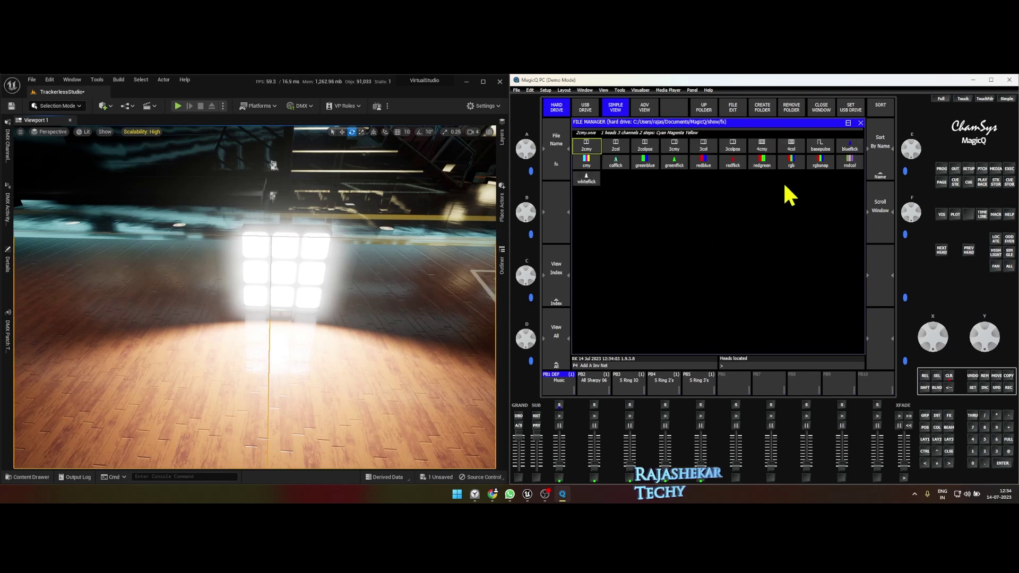
click(820, 163)
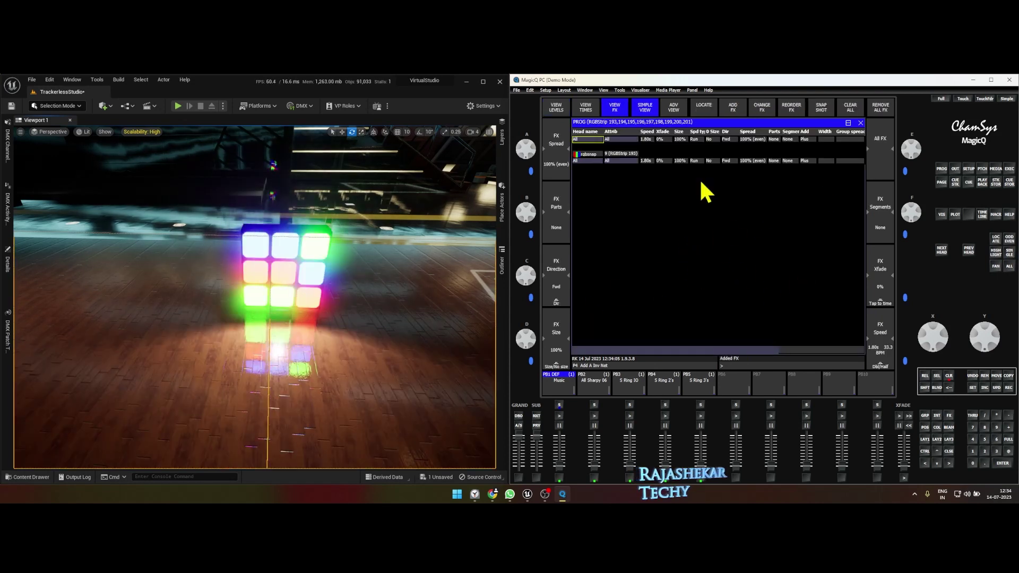
Set the rgbsnap effect's speed to 0.5 seconds
click(651, 160)
text(0.5)
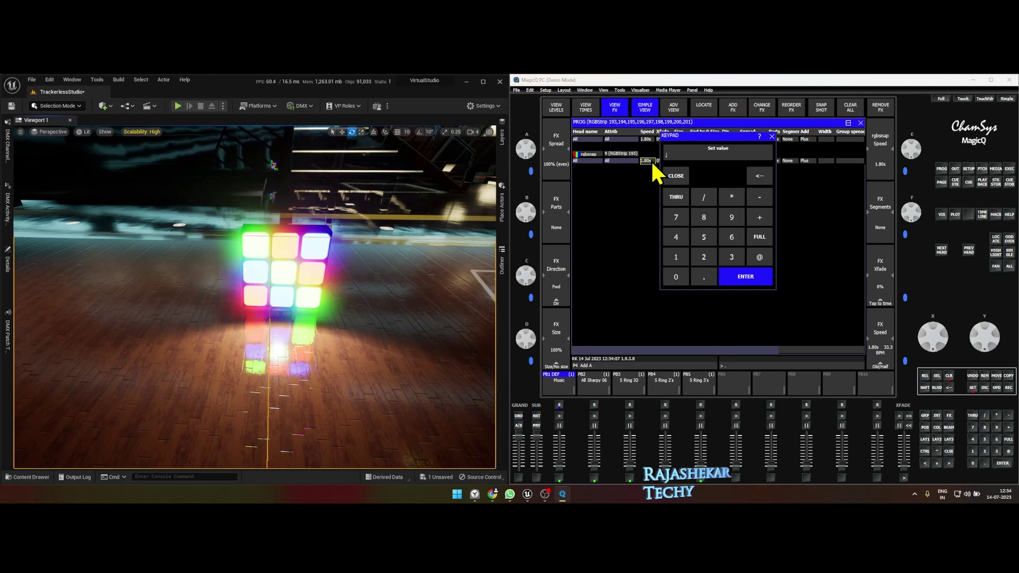
key(Return)
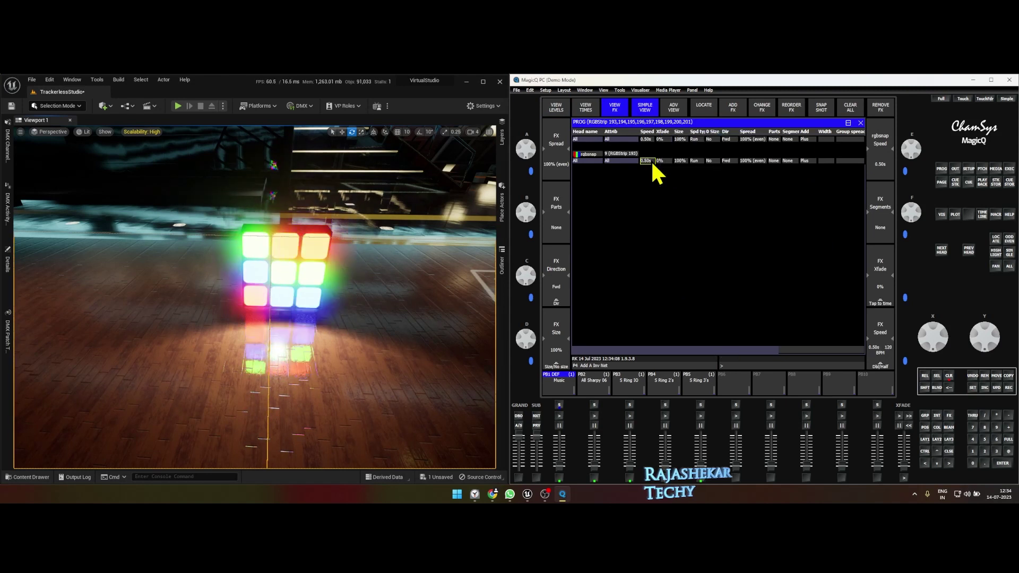
Set the rgbsnap effect's direction to Rnd and its Add mode to Abs
click(711, 160)
click(728, 185)
click(729, 161)
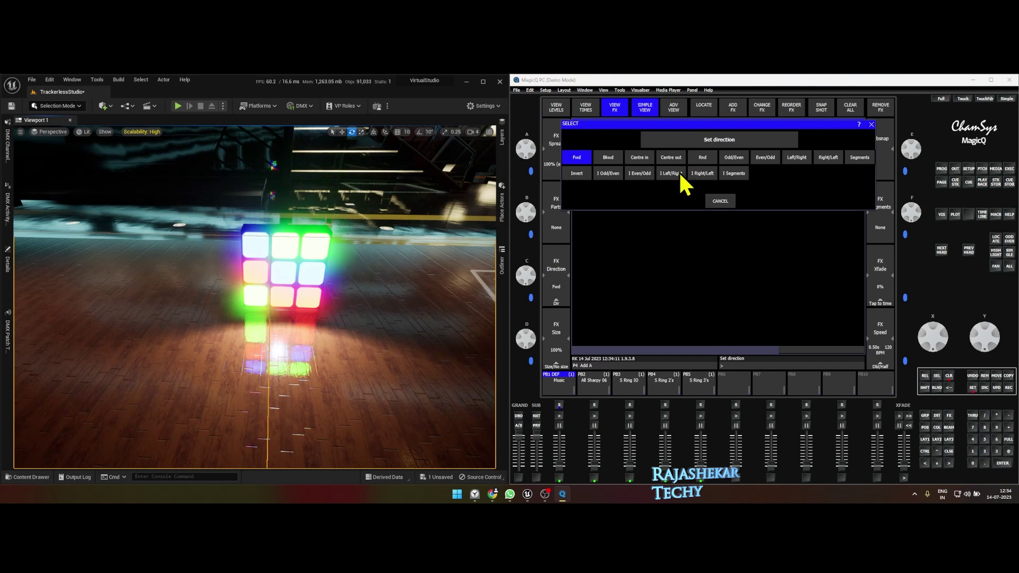
click(699, 160)
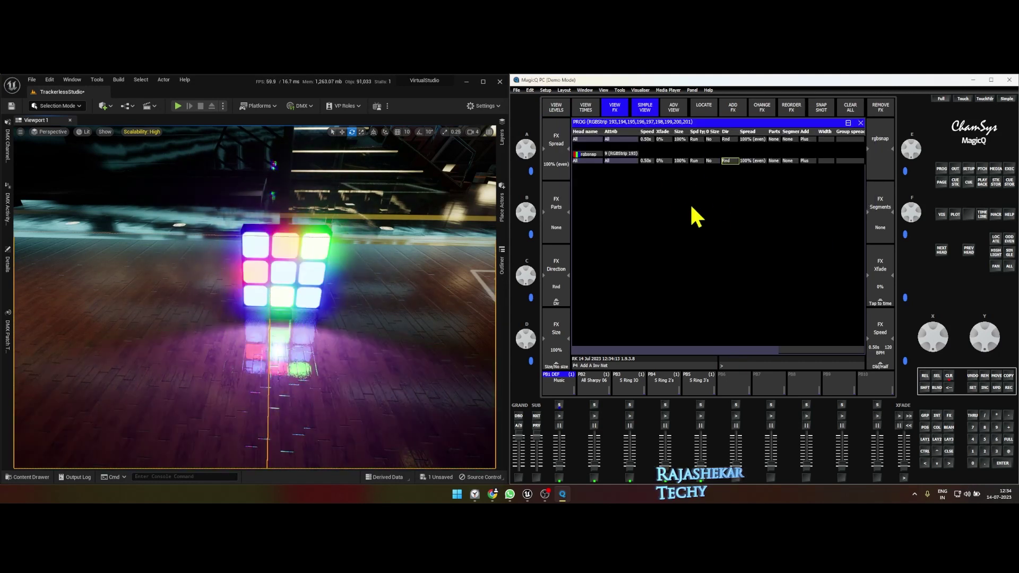
click(806, 161)
click(767, 157)
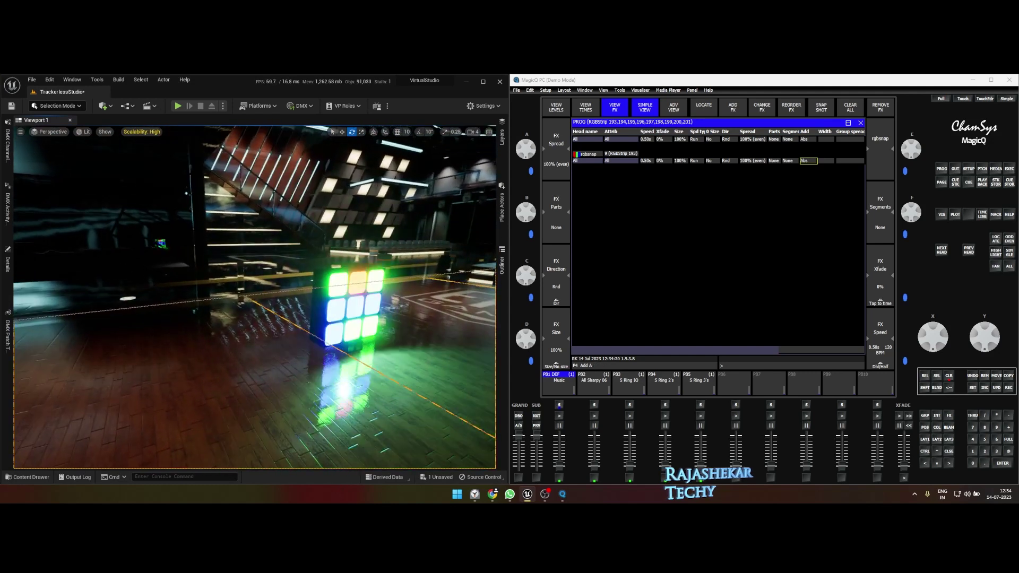
Select the Pan group and add the dim chase intensity effect to it
click(923, 440)
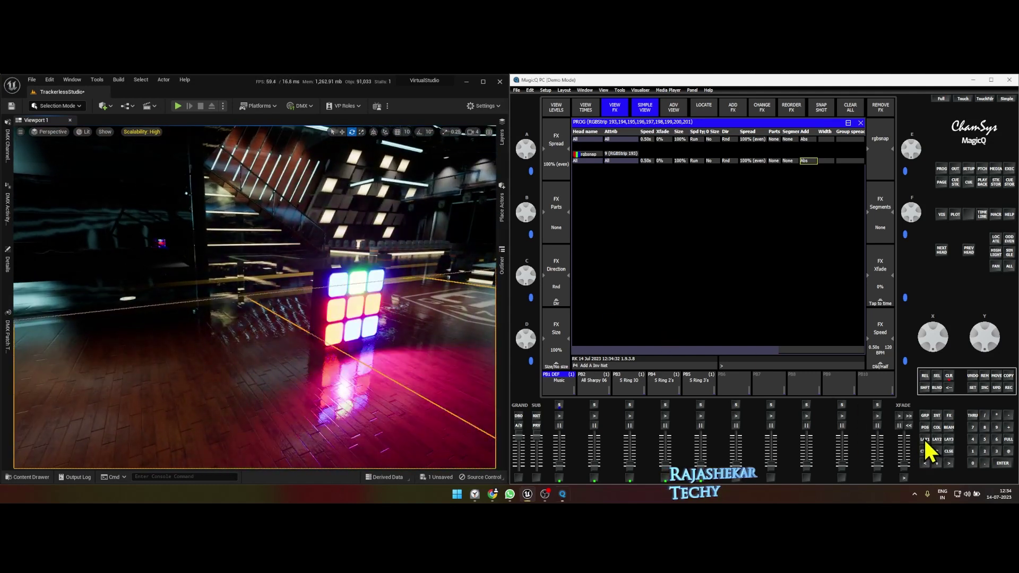
click(756, 231)
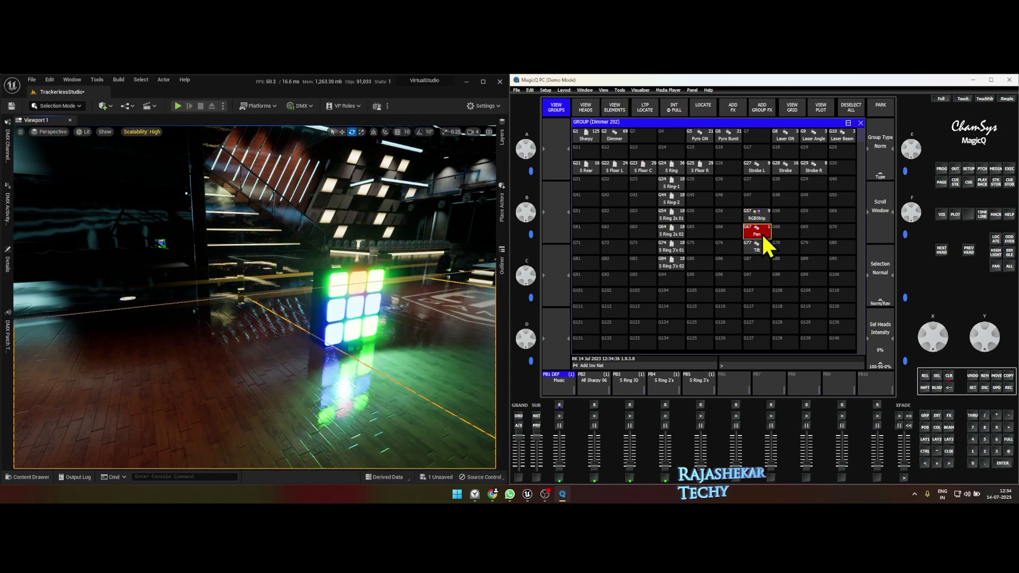
click(731, 113)
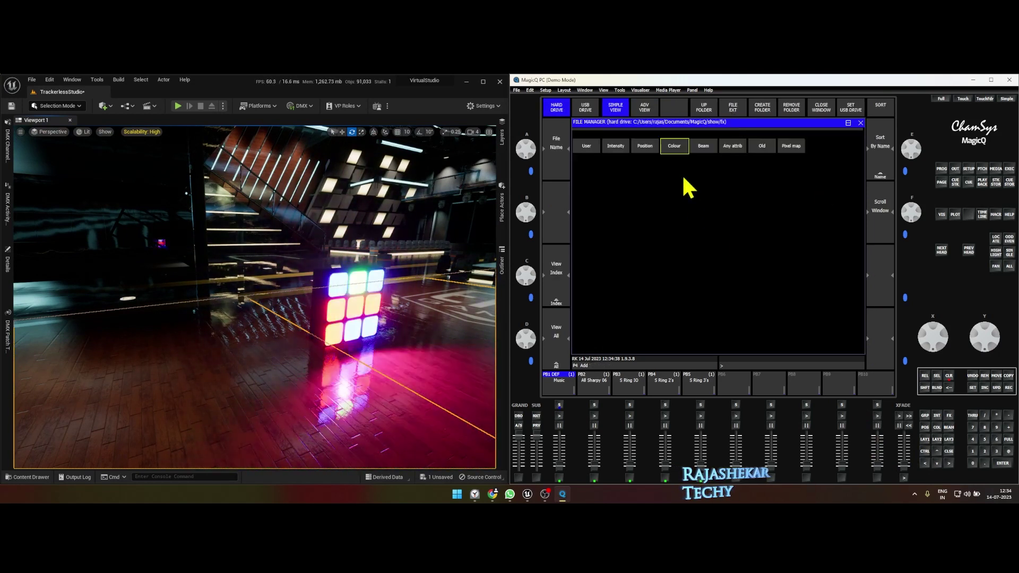
click(609, 149)
click(764, 147)
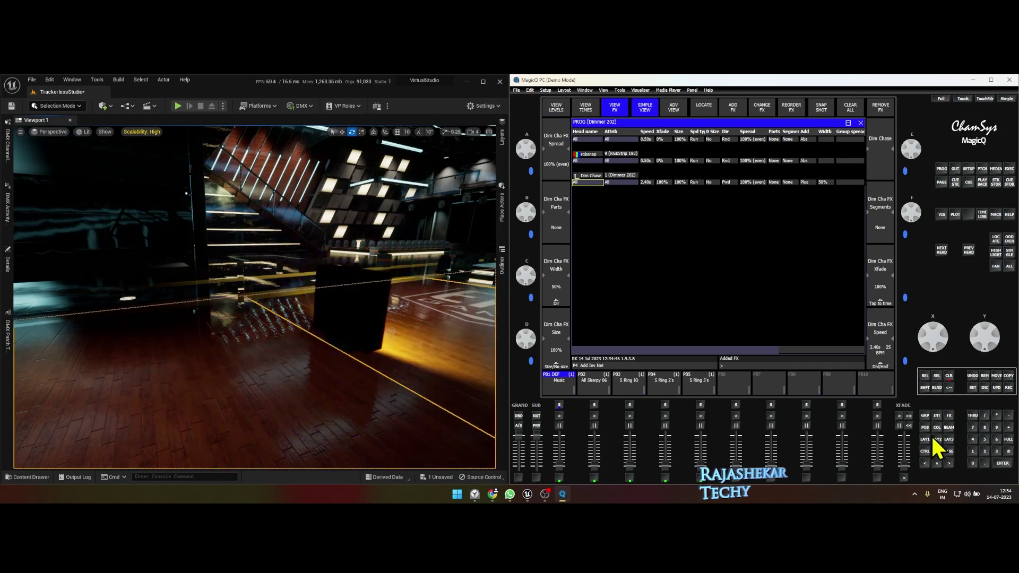
Select the Tilt group and add the dim chase intensity effect to it
click(925, 416)
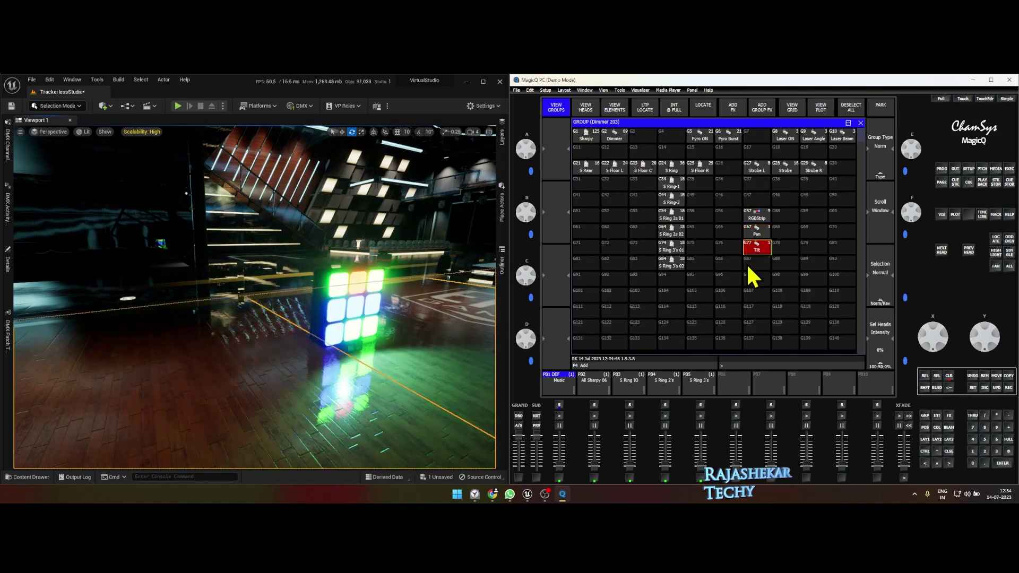
click(726, 108)
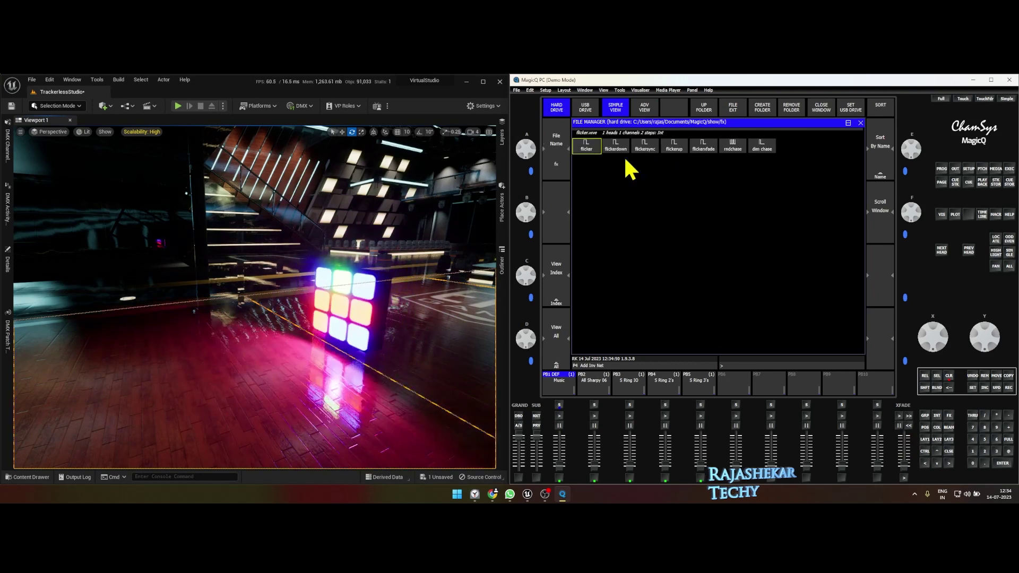
click(749, 153)
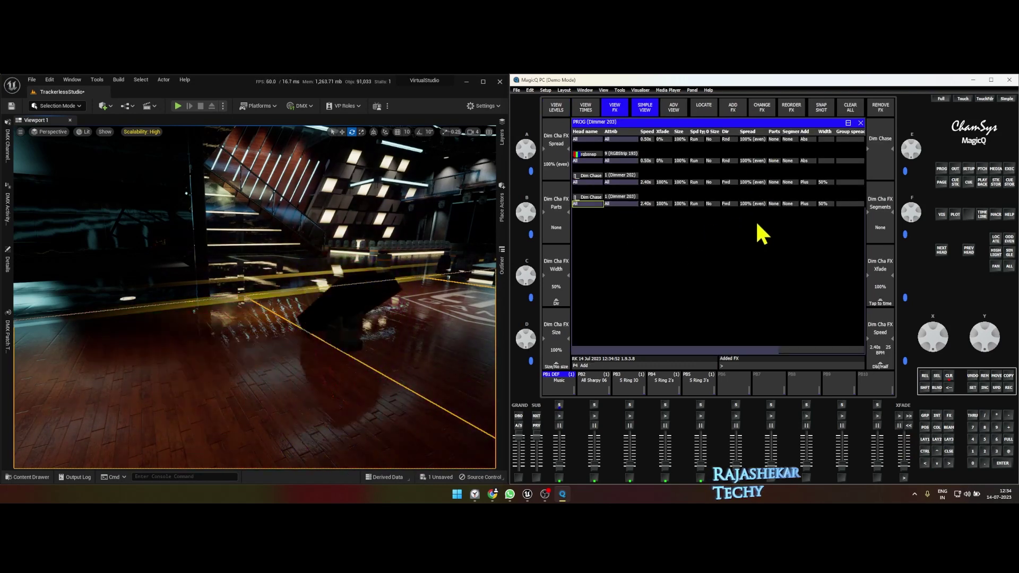
right_drag(457, 325, 374, 326)
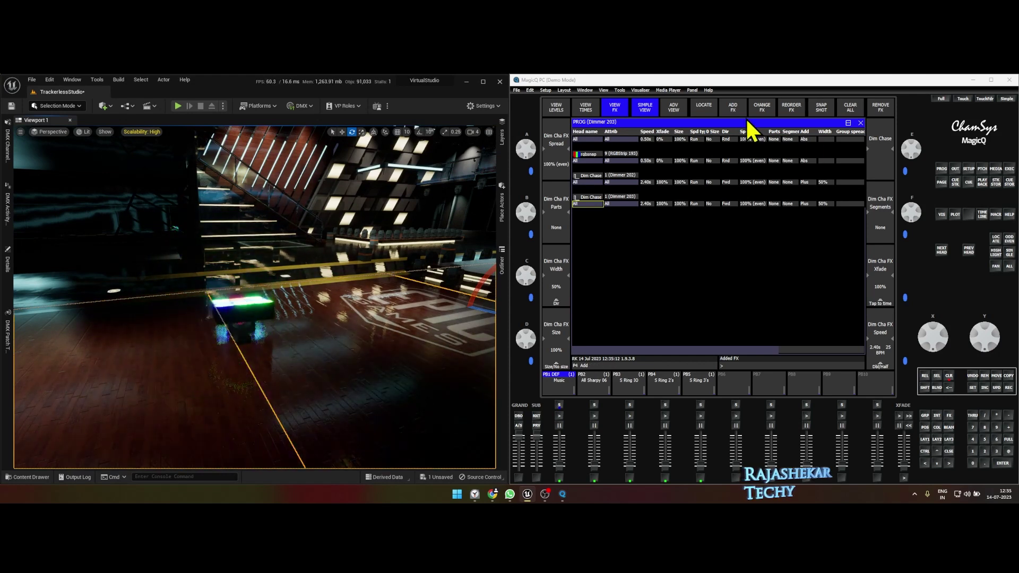
click(743, 113)
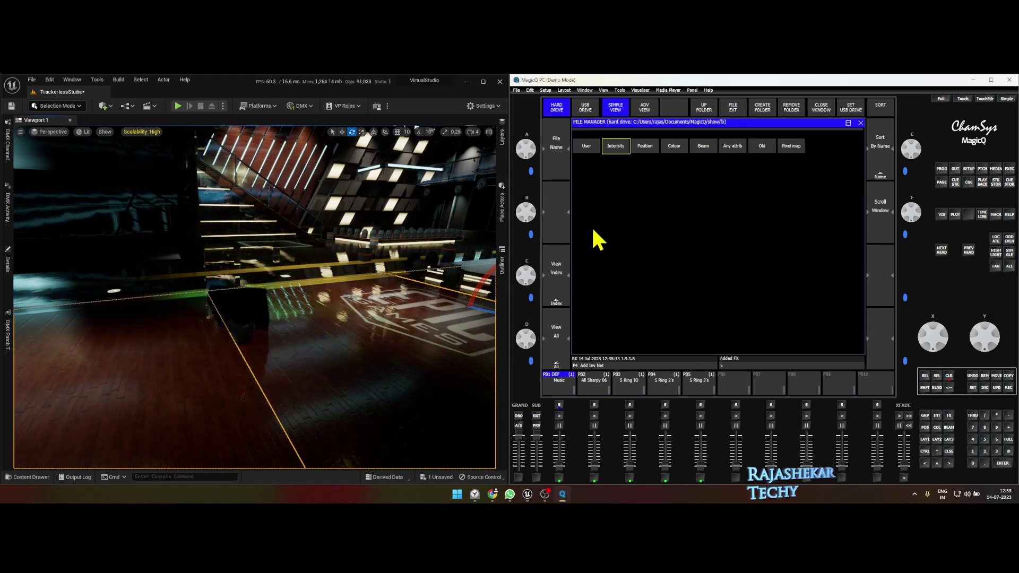
click(615, 148)
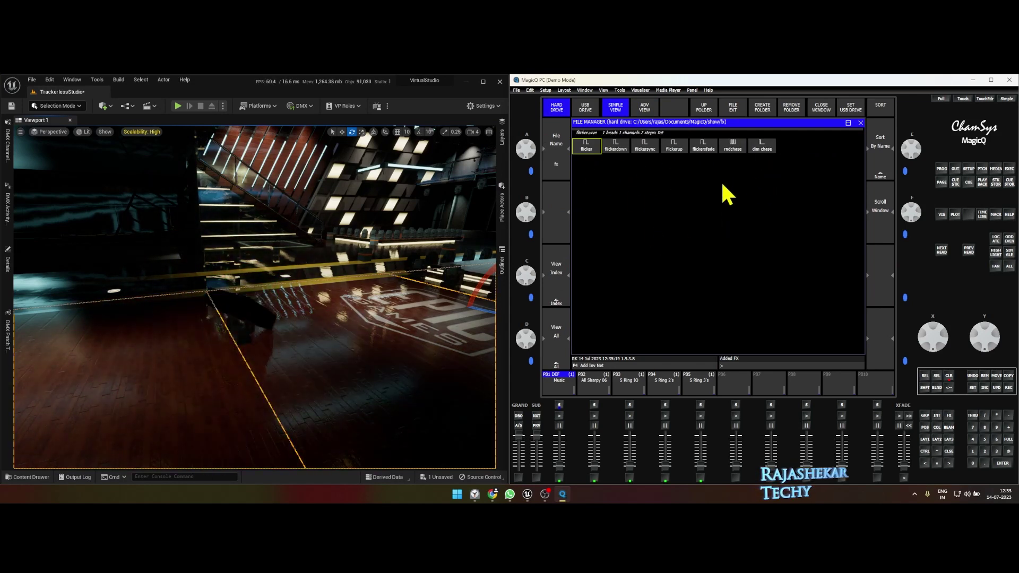
click(925, 439)
Record the programmed effects to playback PB6, clear the programmer and start that playback
click(1008, 387)
click(737, 385)
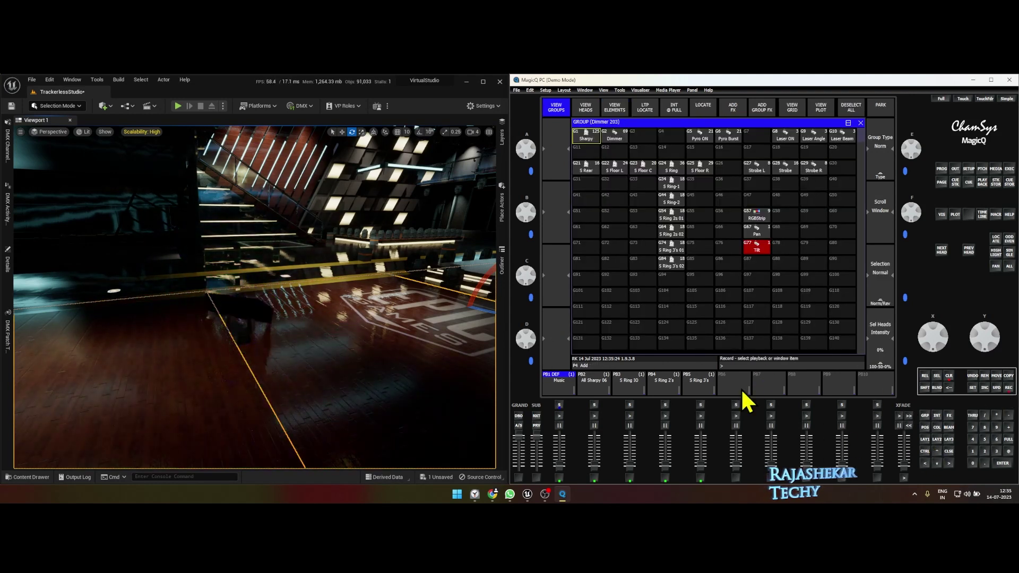
click(948, 375)
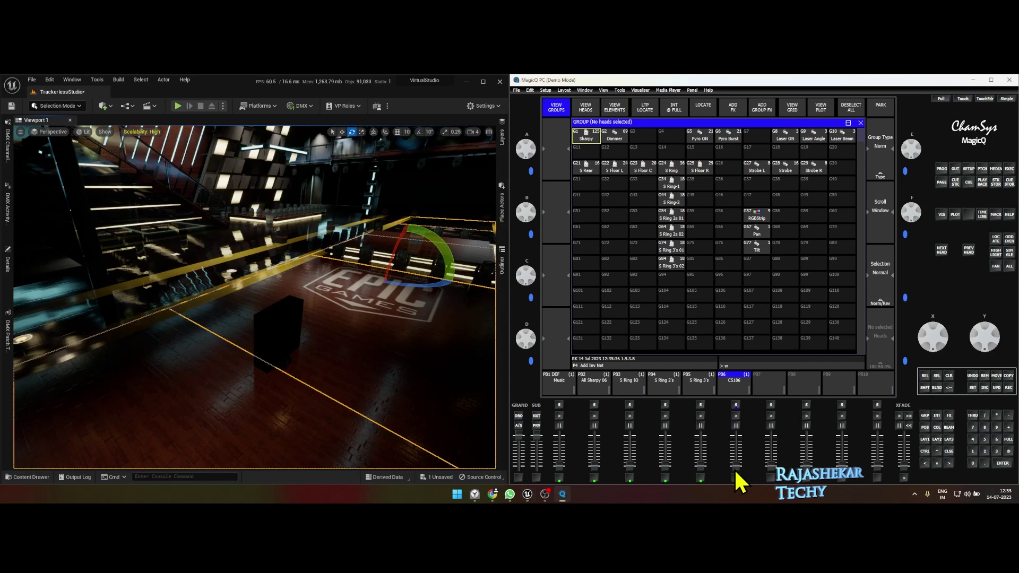
click(735, 416)
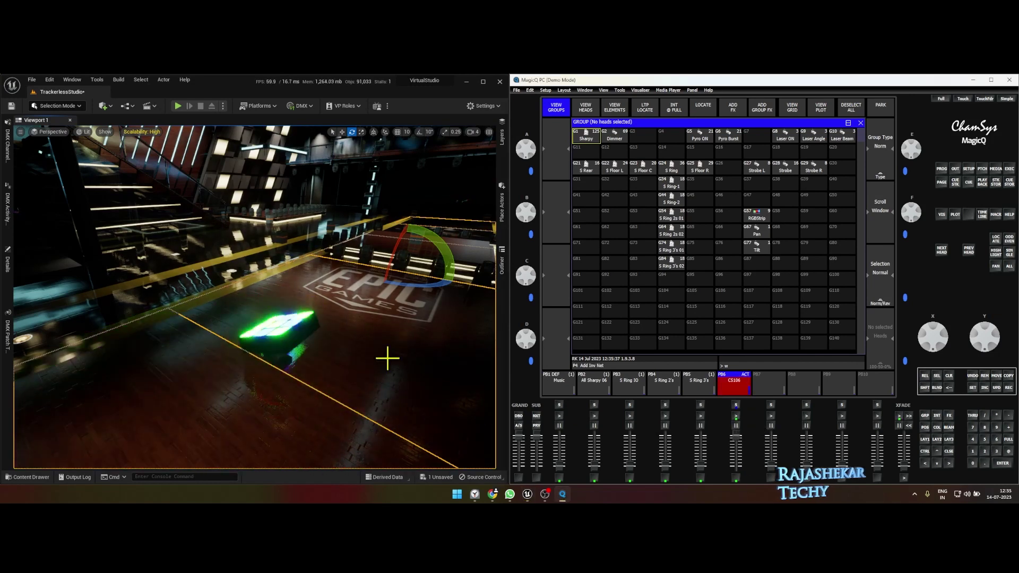